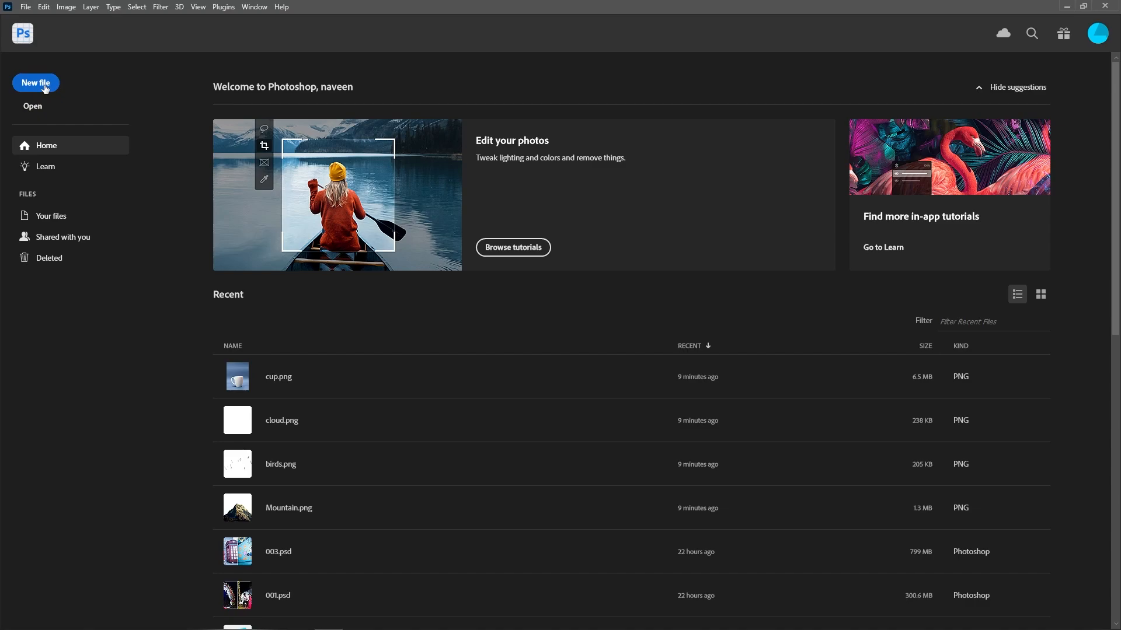
Browse for a file to open in the First homework folder inside PS work files on the Desktop.
left_click(45, 87)
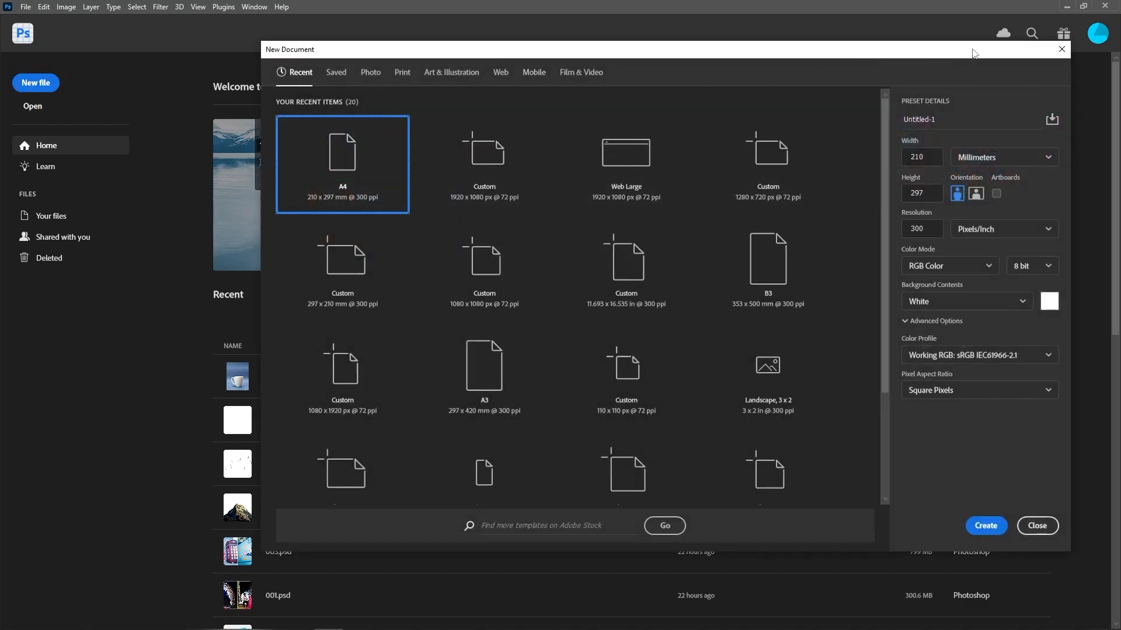
left_click(1061, 49)
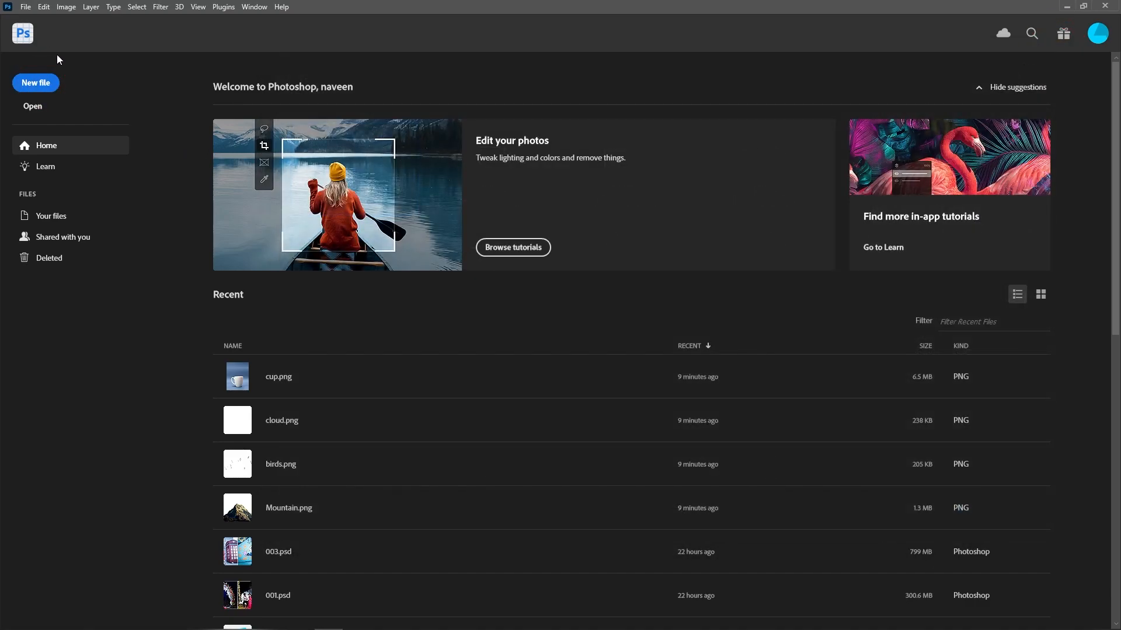
left_click(25, 7)
left_click(55, 34)
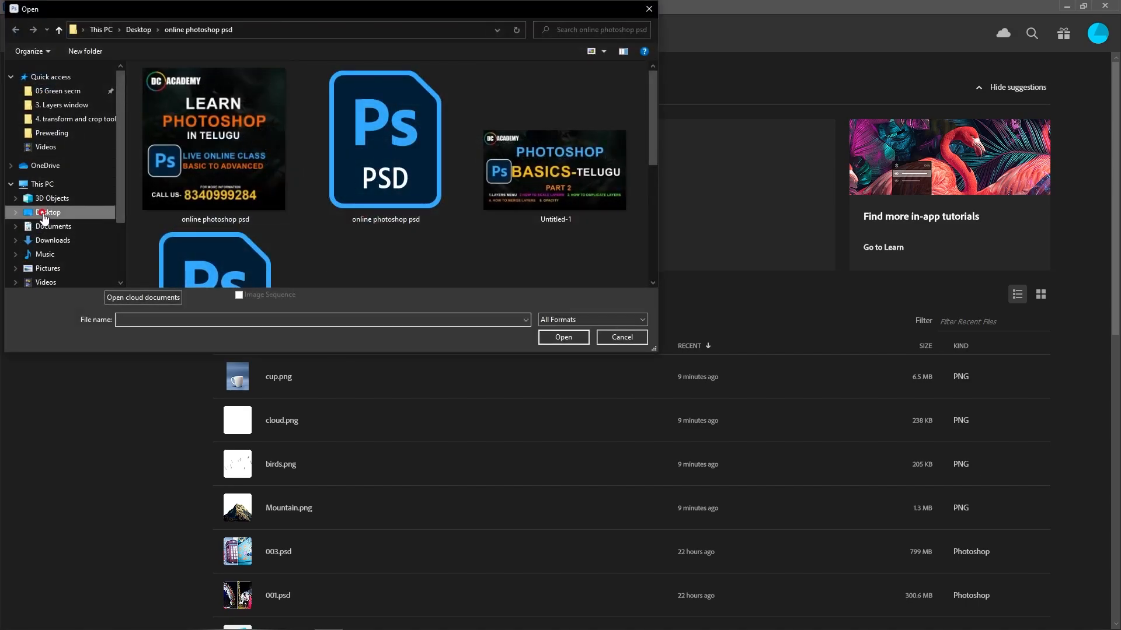
left_click(41, 214)
scroll(496, 204, "down", 5)
scroll(349, 175, "up", 5)
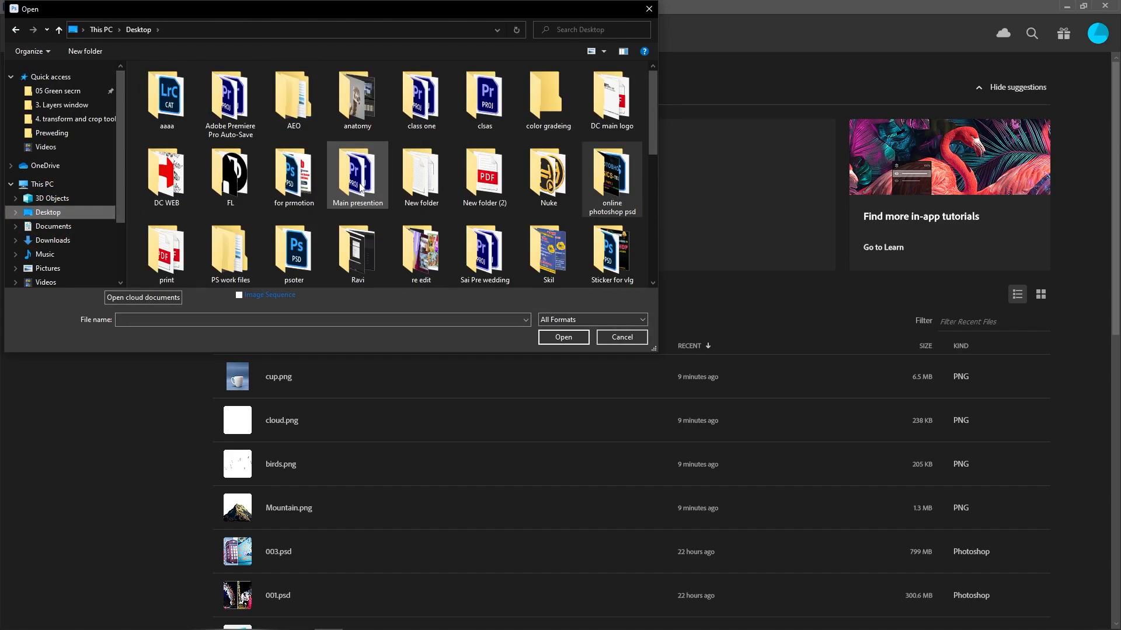
left_click(329, 323)
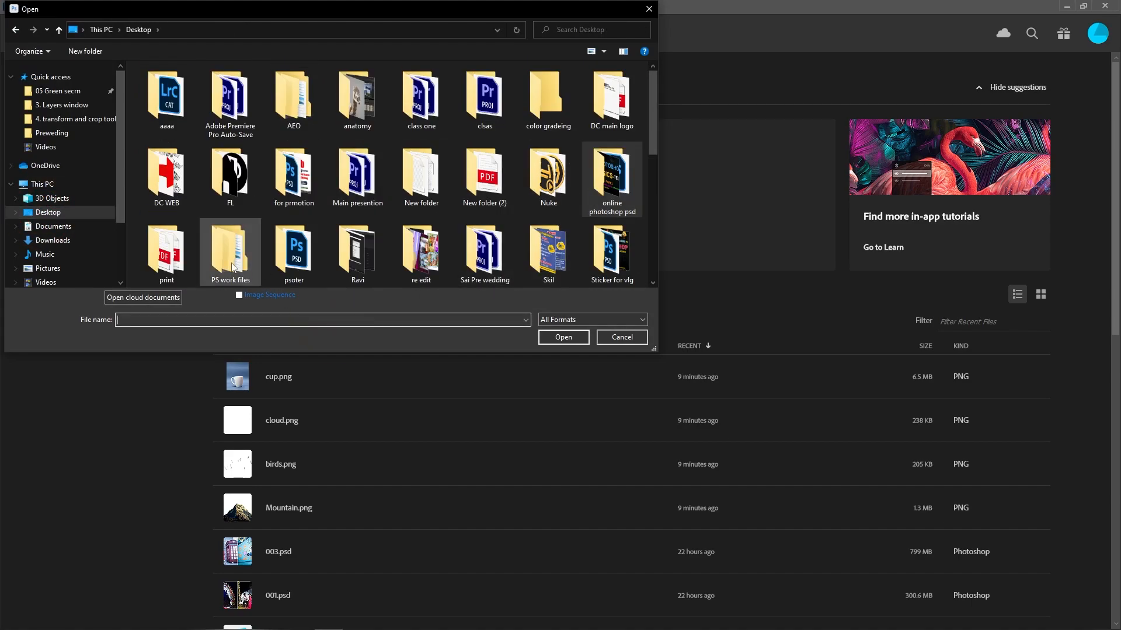
double_click(245, 273)
scroll(212, 156, "up", 5, "ctrl")
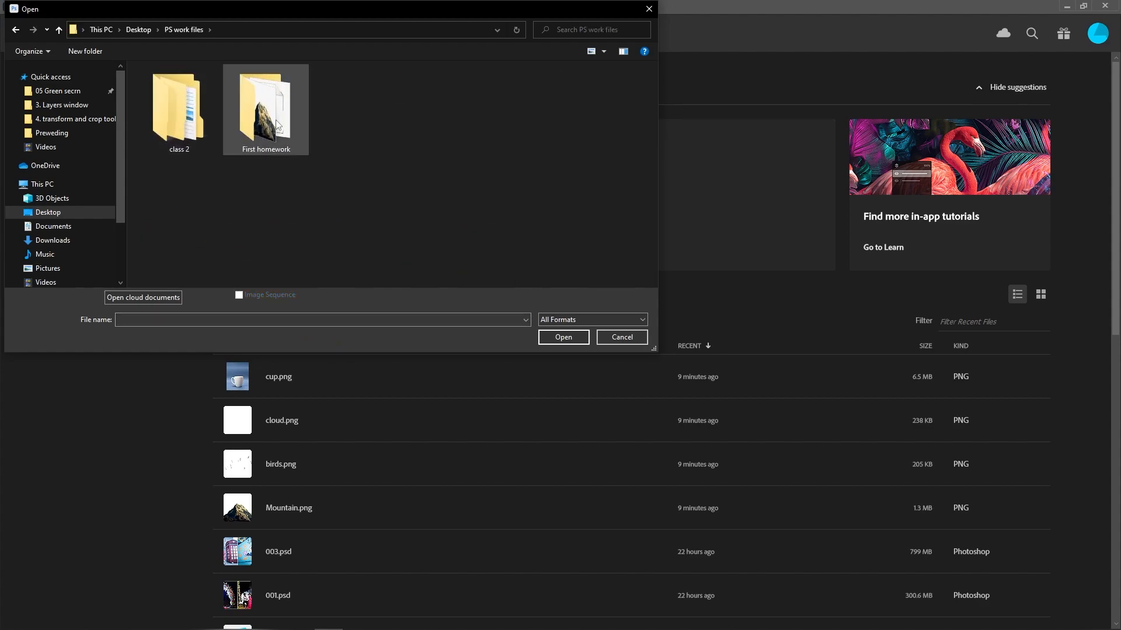
double_click(276, 125)
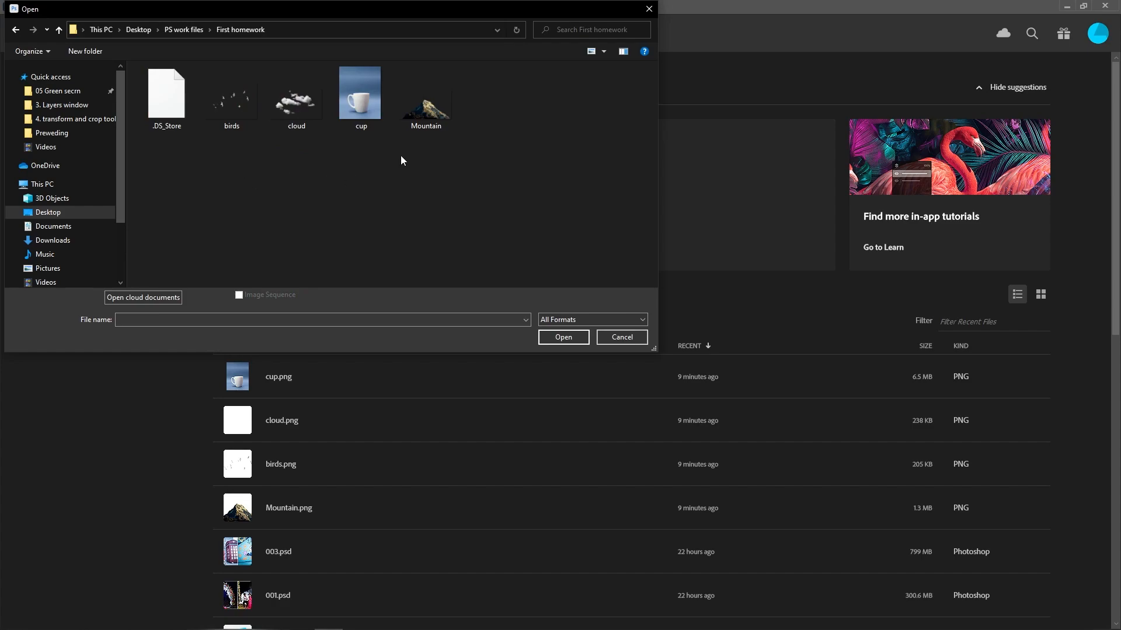
Open the cup image from the First homework folder.
left_click(429, 123)
left_click(355, 103)
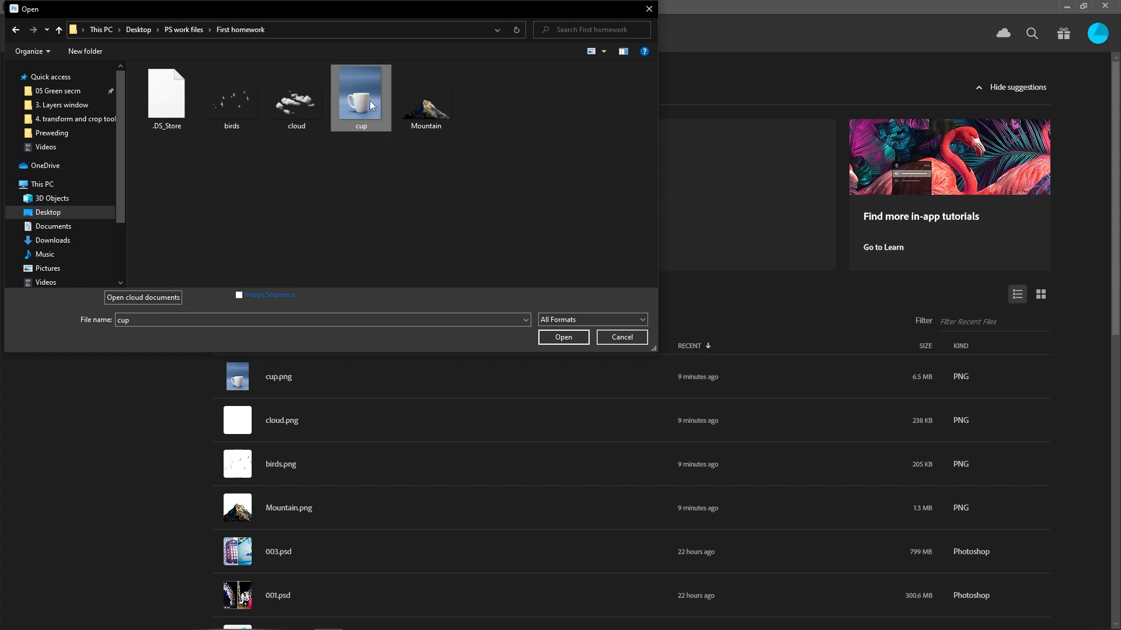
left_click(555, 338)
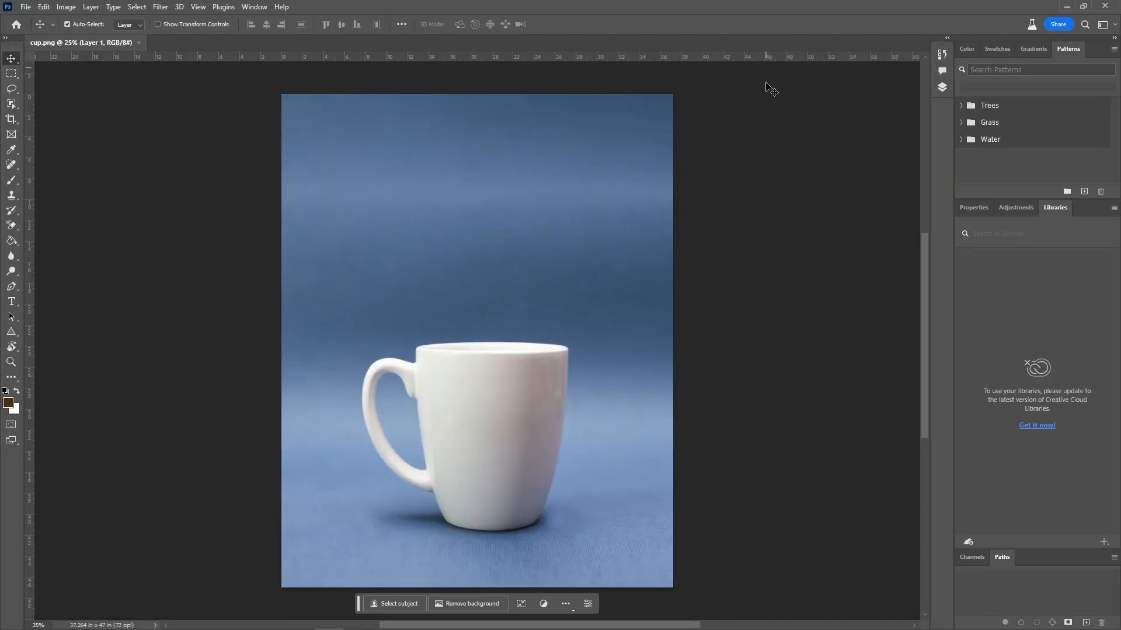
Check the cup image's dimensions in inches and pixels and its resolution in Image Size, without applying any change.
left_click(746, 291)
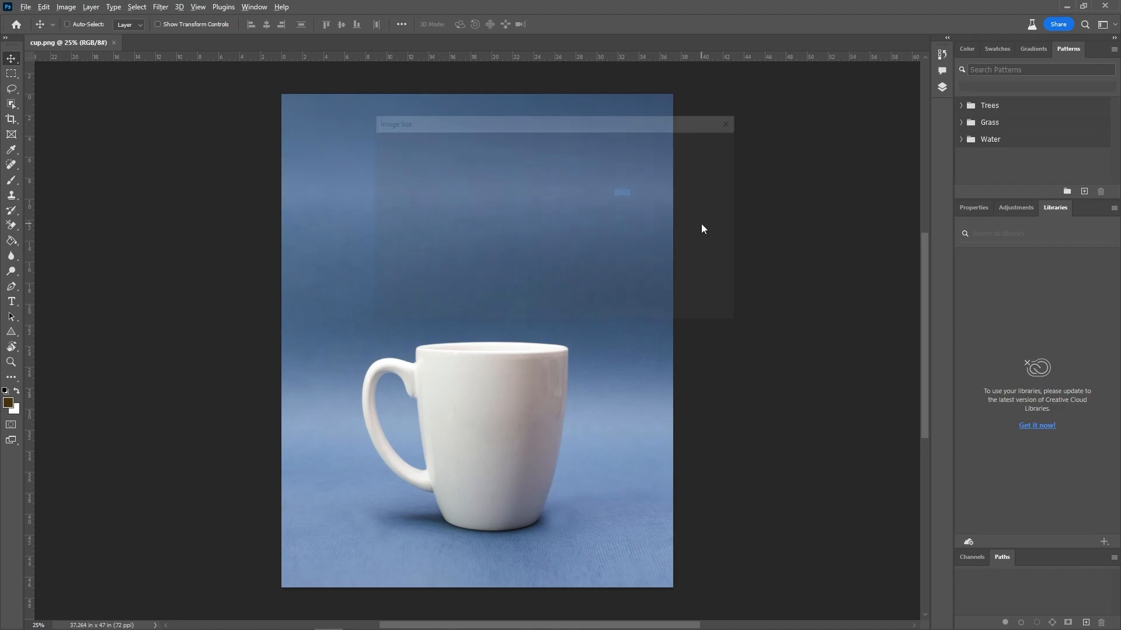
key("ctrl+alt+i")
left_click(695, 195)
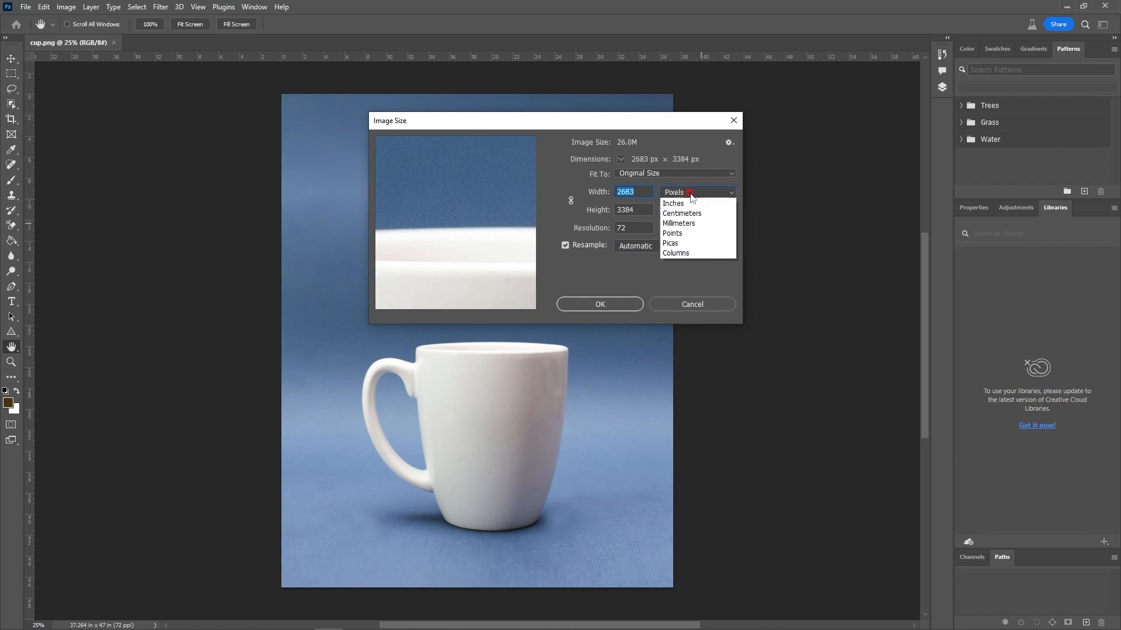
left_click(689, 221)
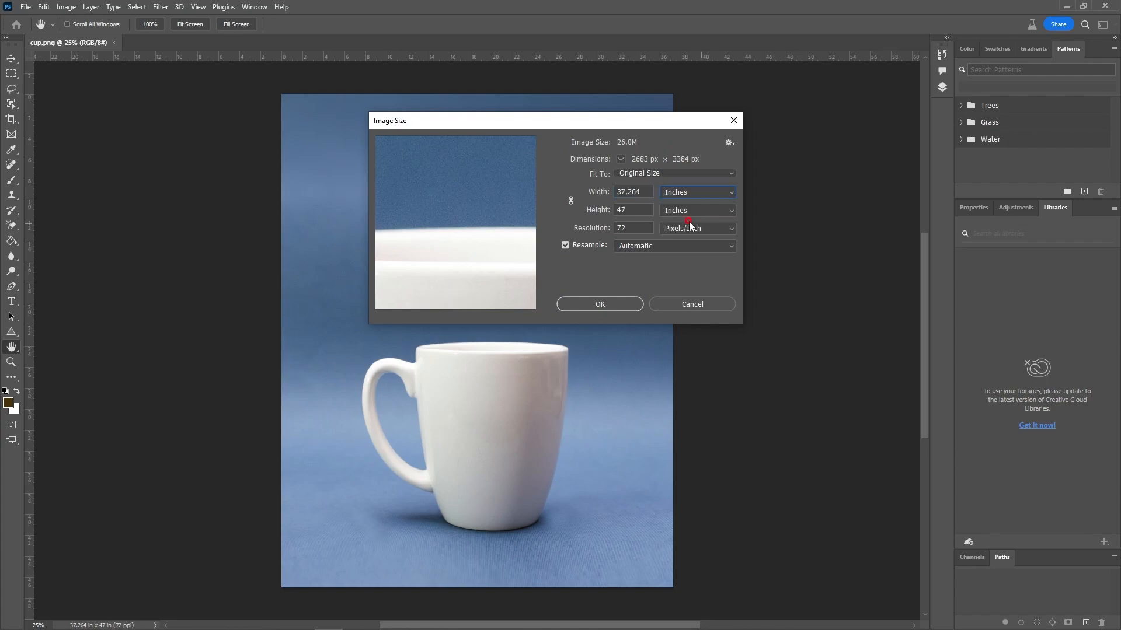
left_click(637, 230)
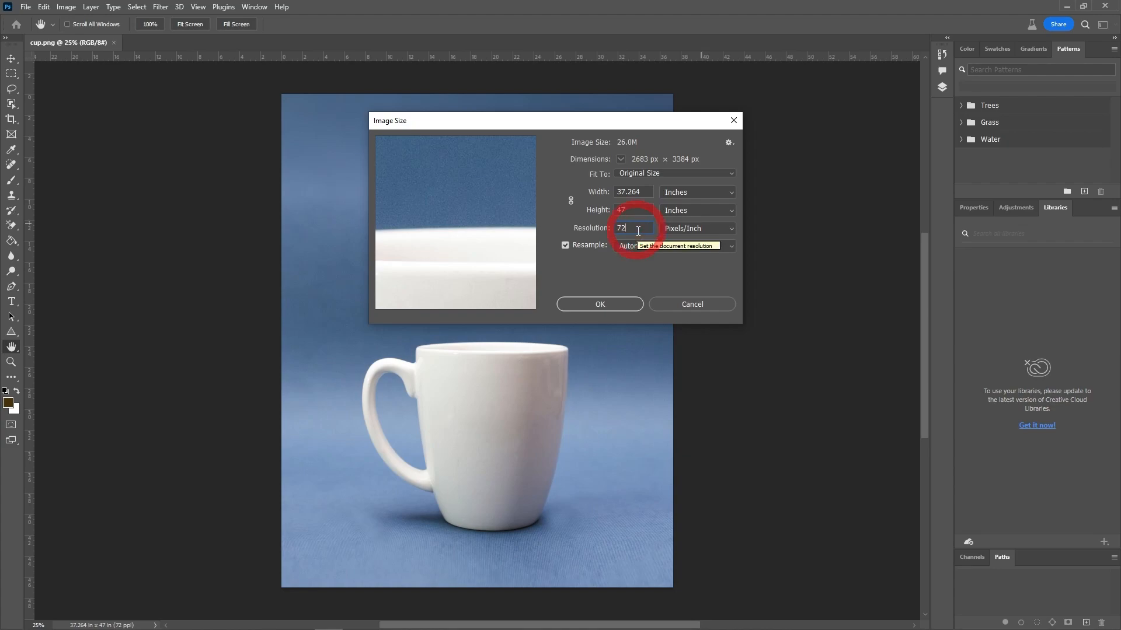
left_click(670, 298)
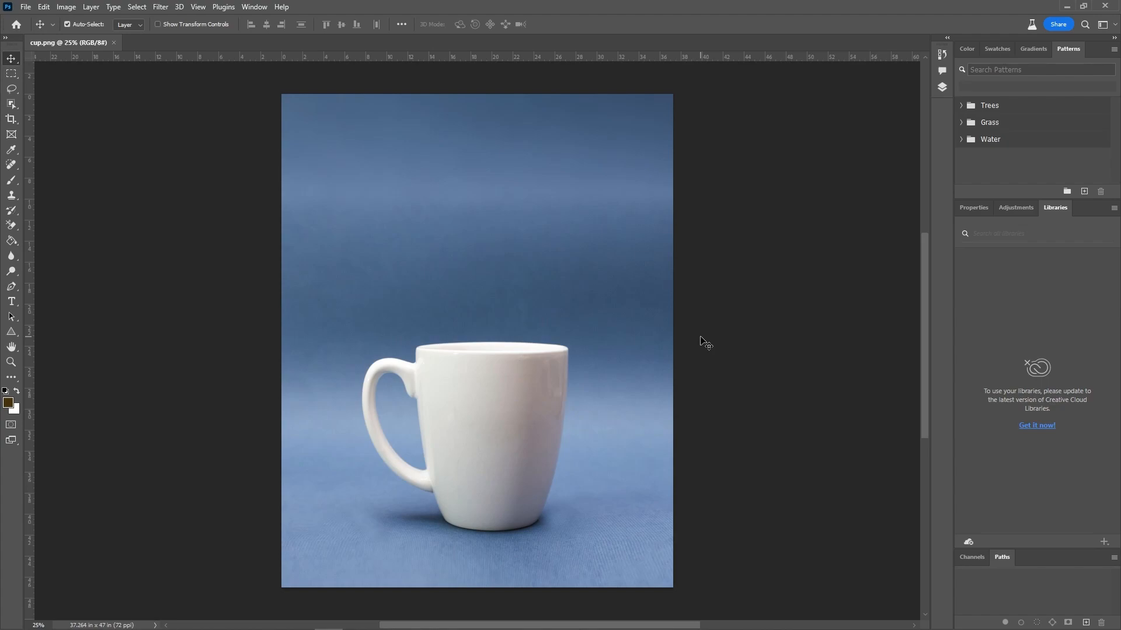
key("ctrl+alt+i")
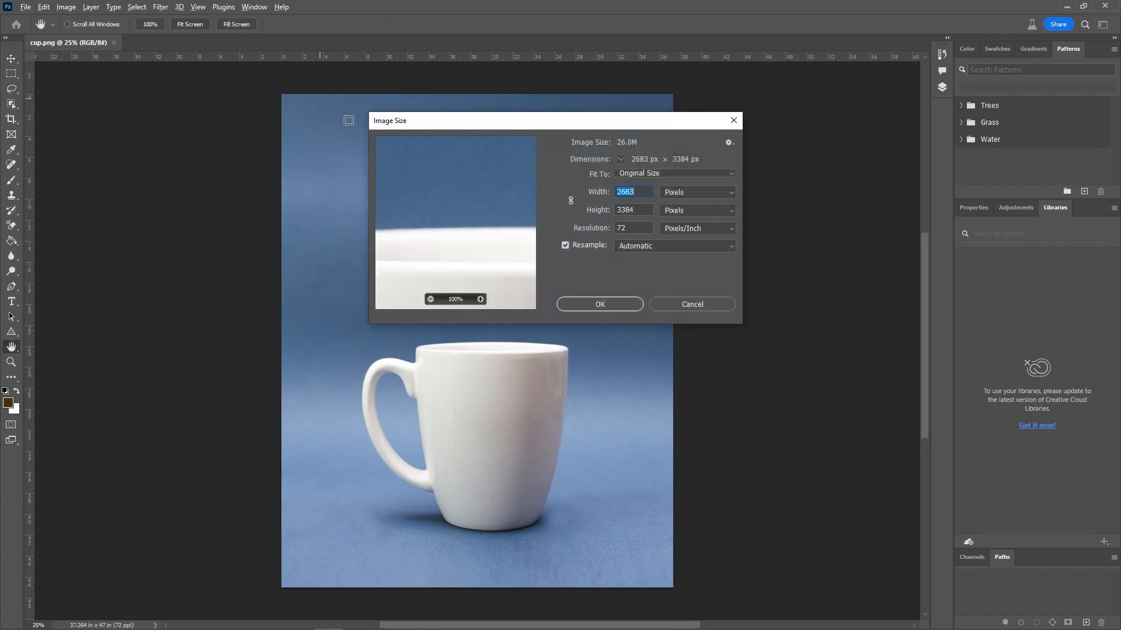
left_click(718, 308)
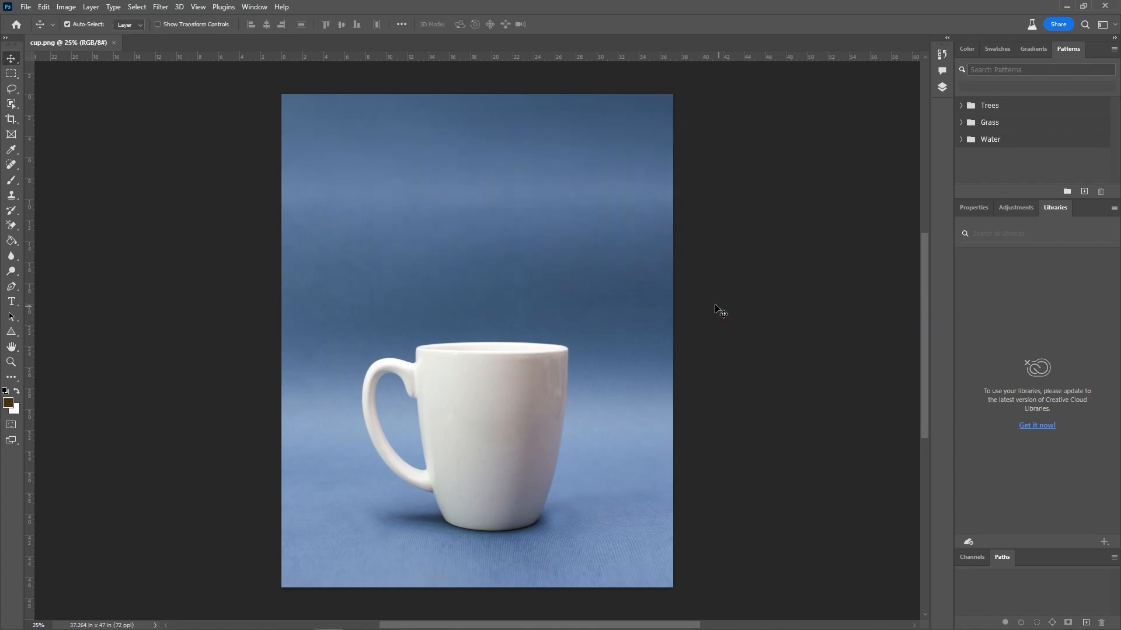
Shrink the Photoshop window and open the First homework folder from PS work files in File Explorer, with both windows visible.
left_click(1083, 6)
left_click_drag(496, 19, 569, 185)
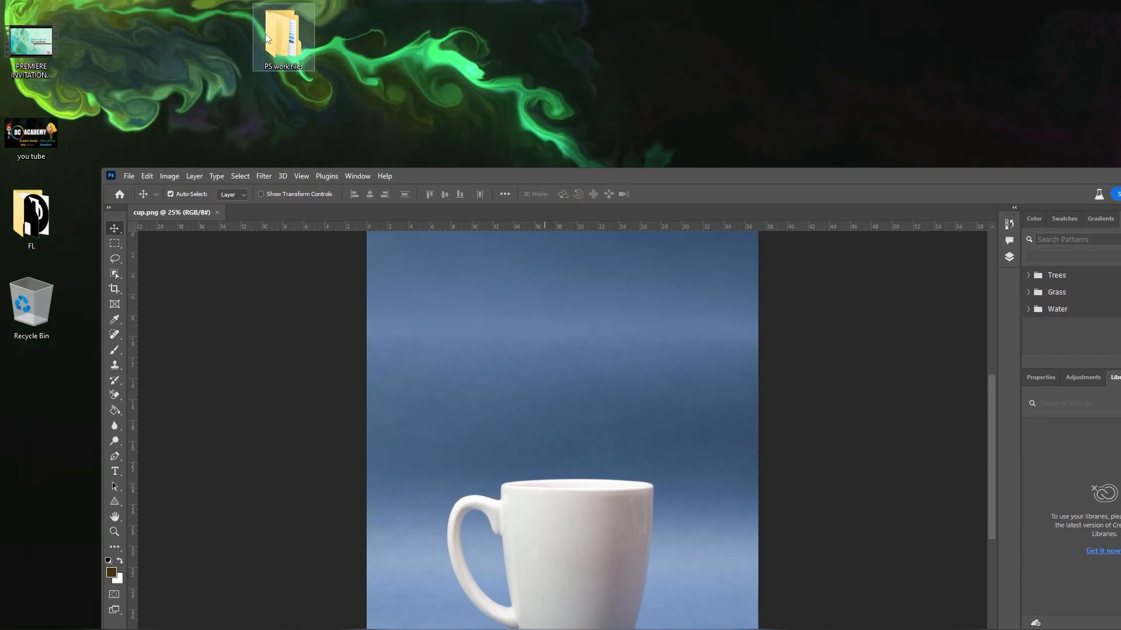
double_click(266, 35)
double_click(211, 143)
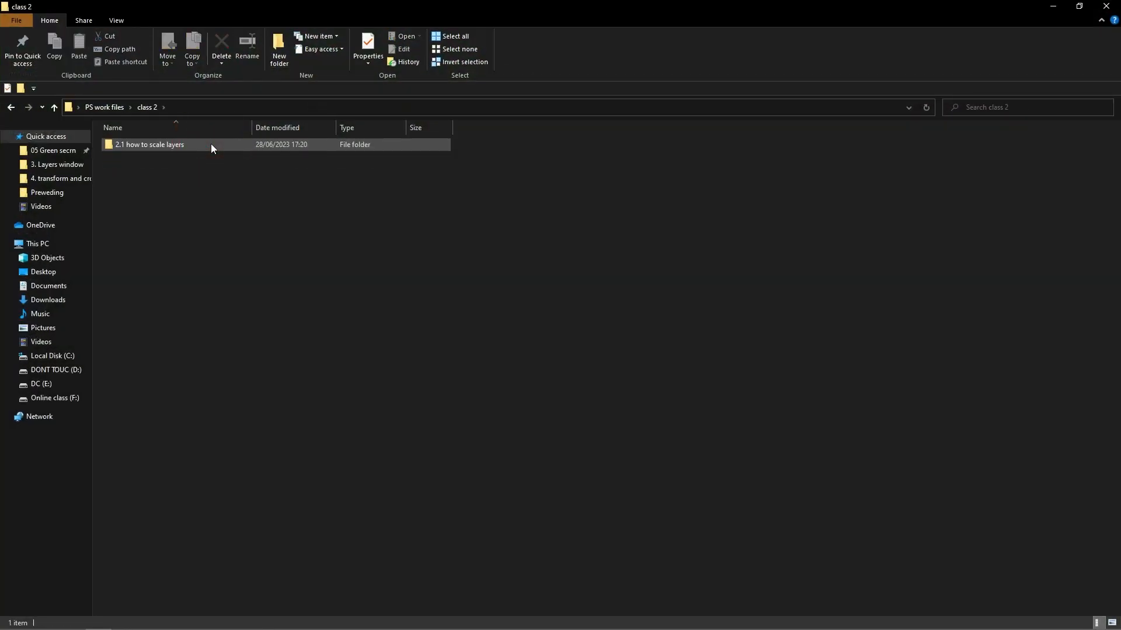
left_click(10, 107)
double_click(186, 154)
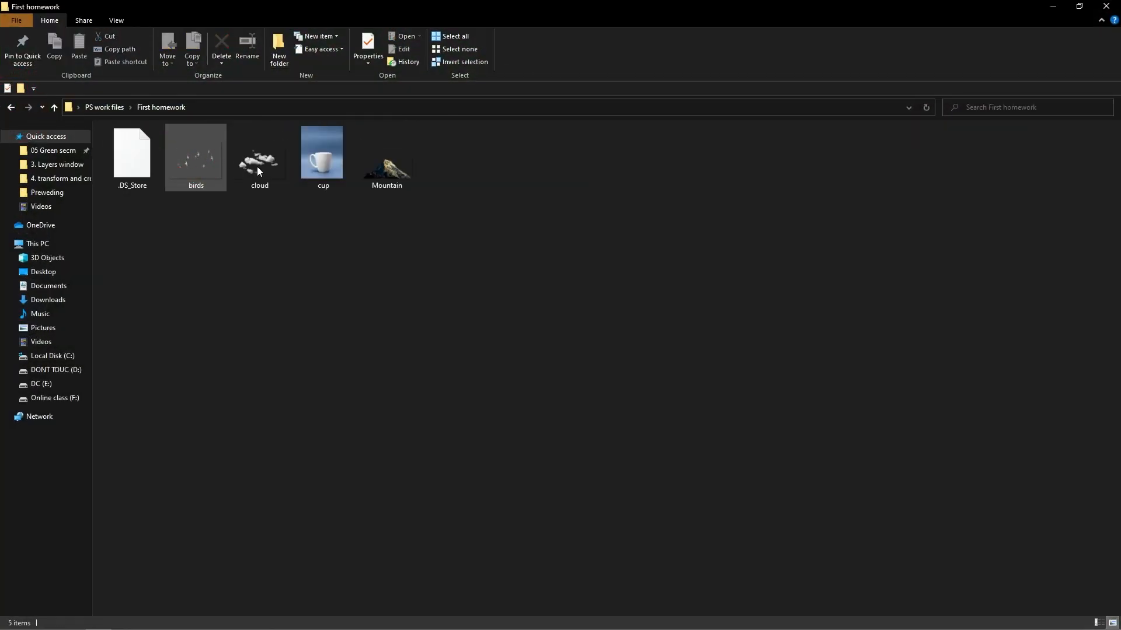
left_click(1079, 7)
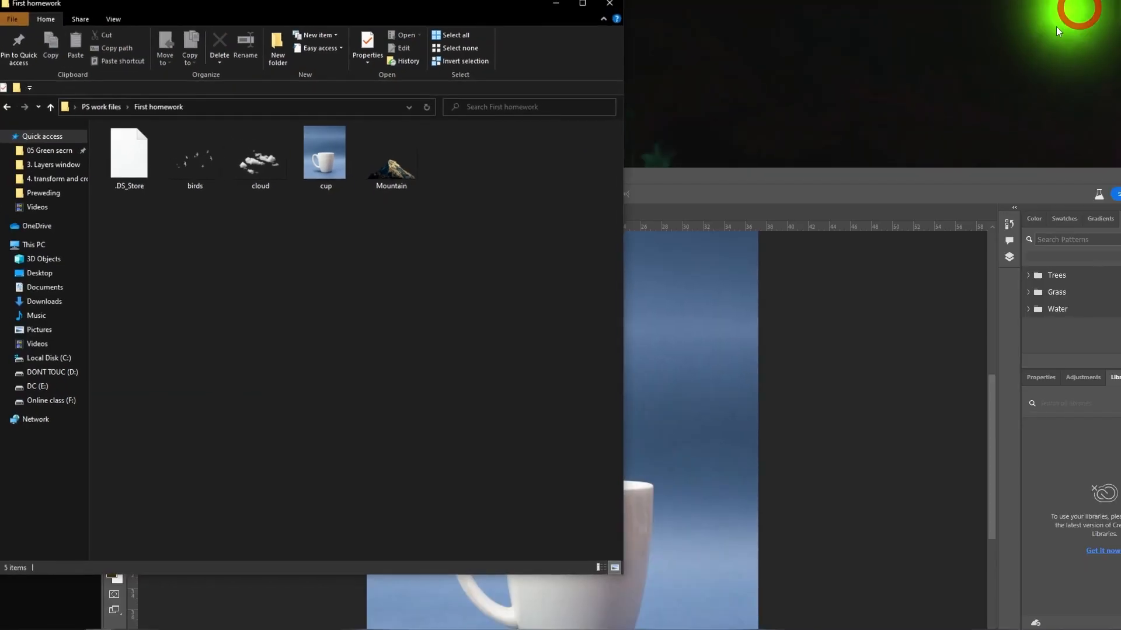
Place the Mountain image from the folder into the cup document, maximize Photoshop, and move the mountain up onto the cup's rim.
left_click_drag(408, 170, 690, 330)
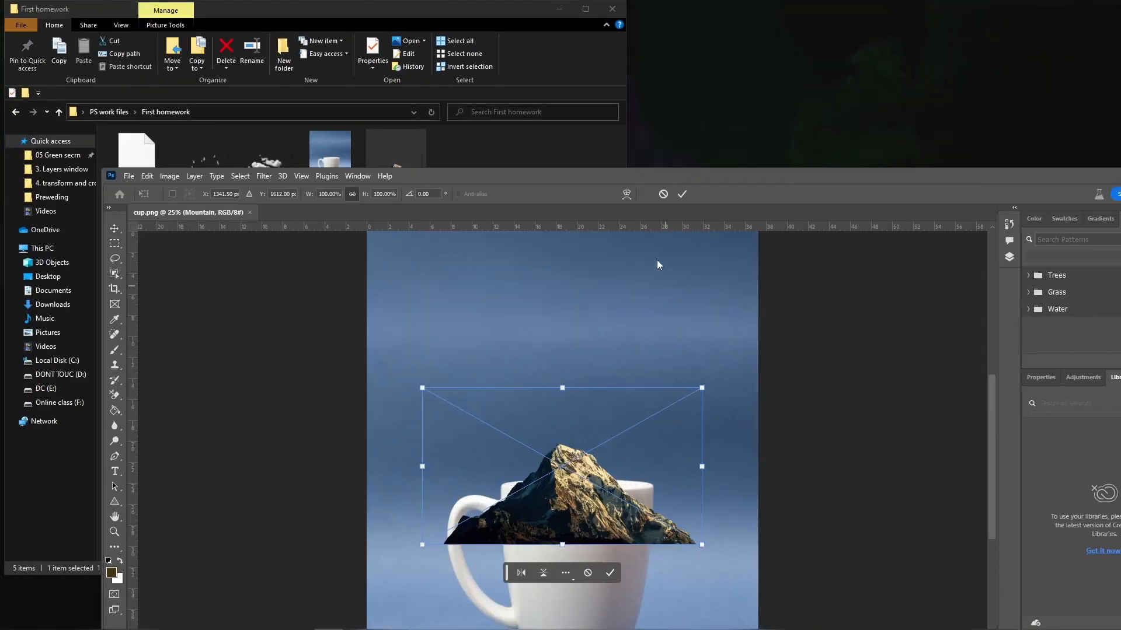
left_click(682, 195)
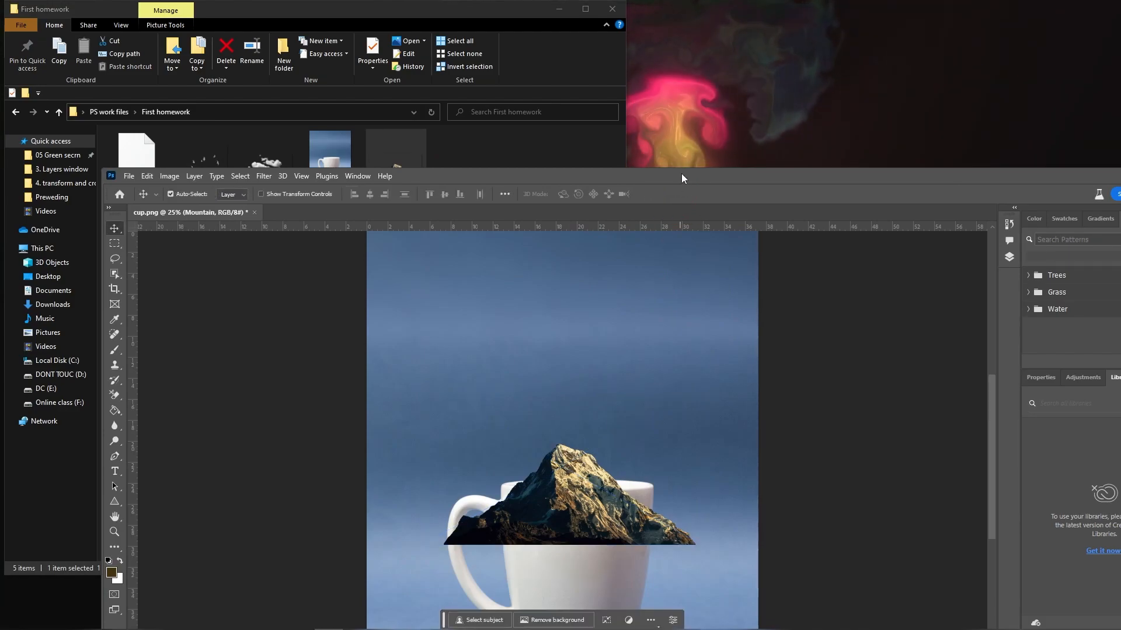
double_click(681, 173)
left_click_drag(501, 382, 501, 323)
key("F7")
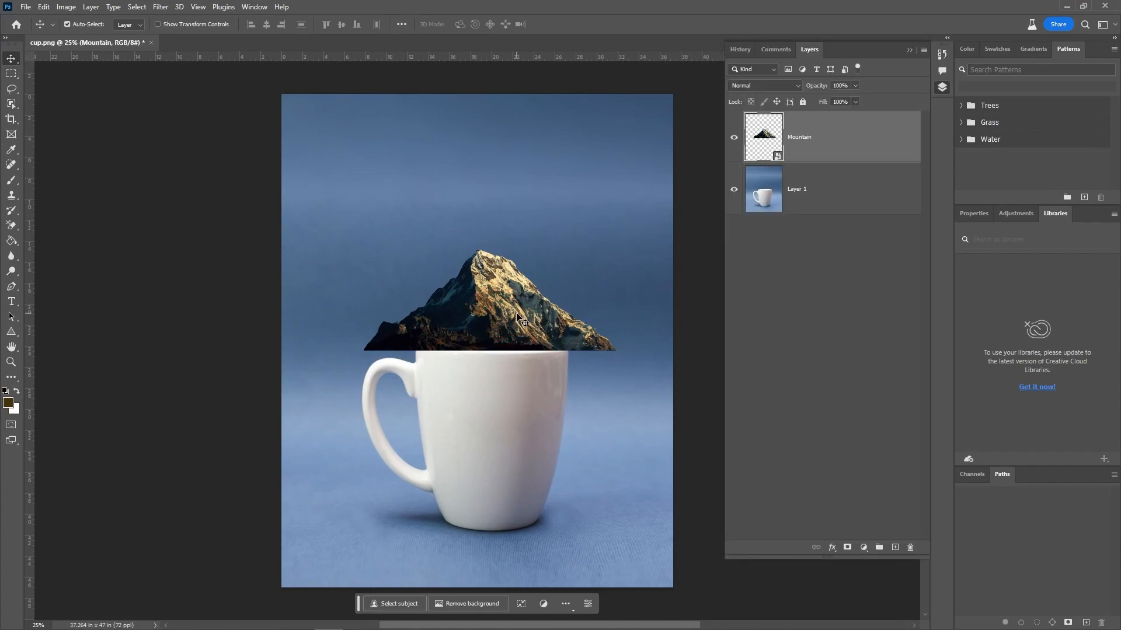
key("ctrl+t")
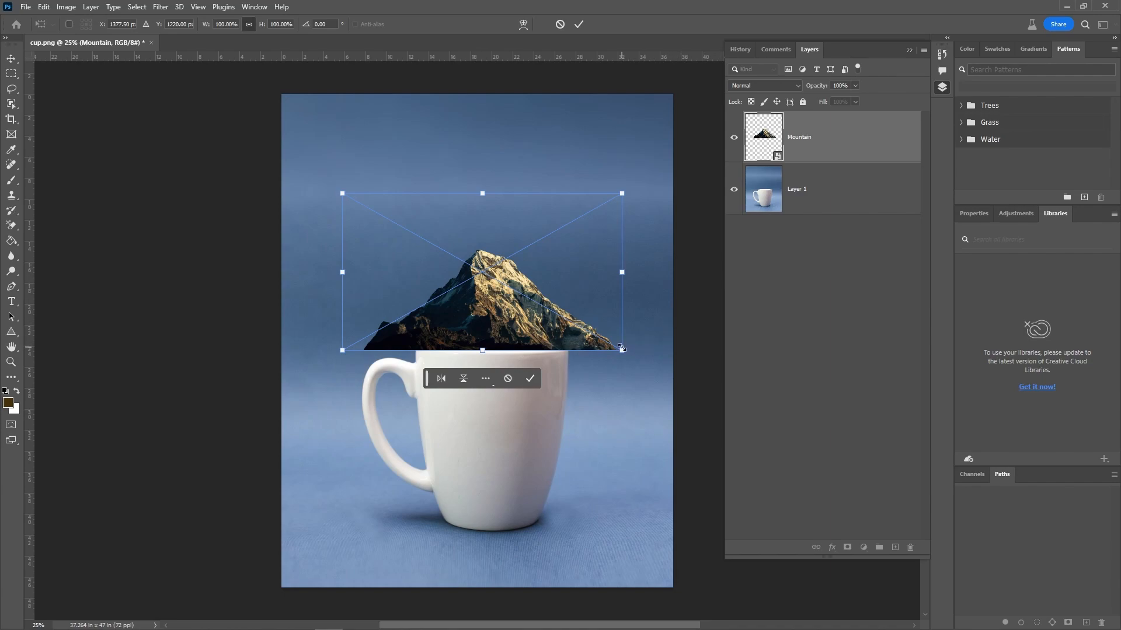
left_click_drag(622, 349, 542, 305)
left_click_drag(484, 281, 522, 329)
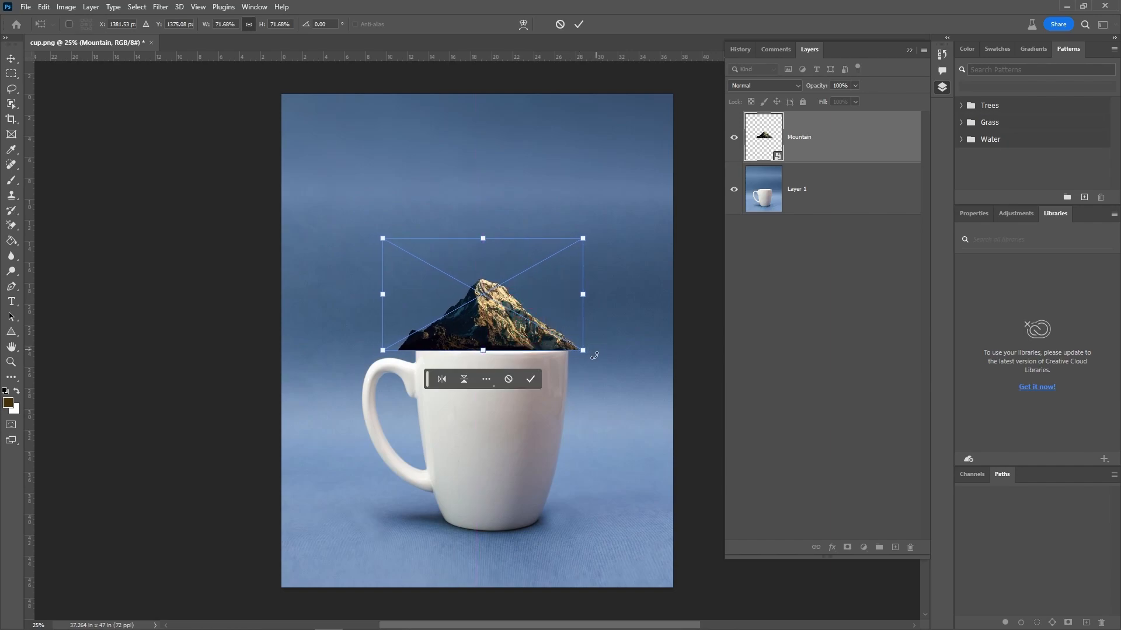
left_click_drag(578, 351, 561, 348)
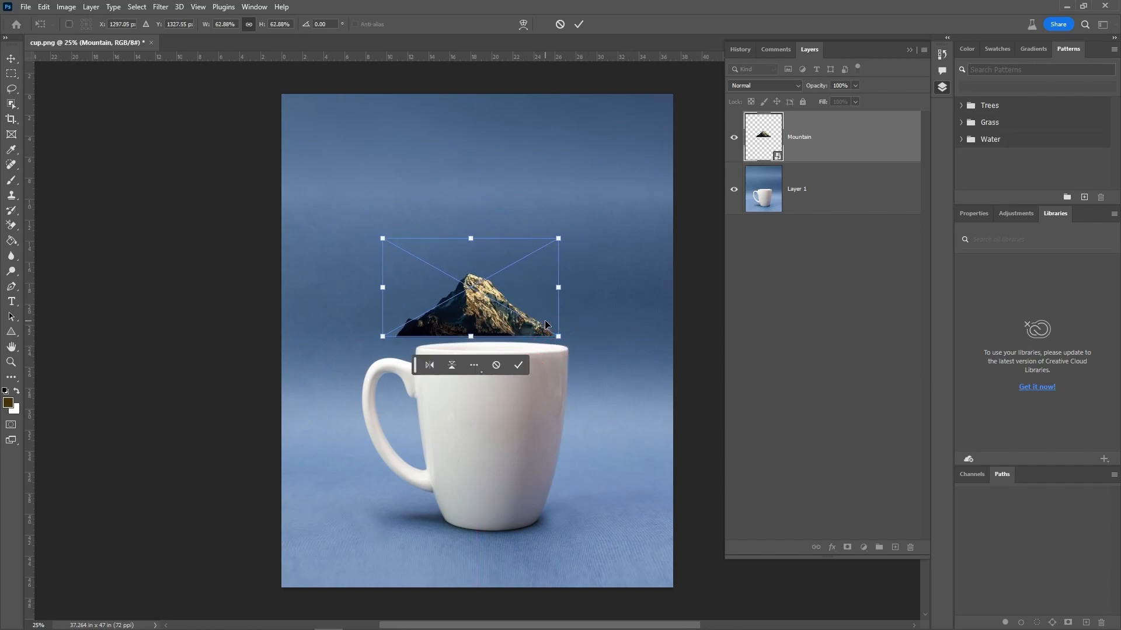
key("Escape")
Scale the mountain proportionally to about 60% with Free Transform and seat its base across the width of the cup's rim.
key("ctrl+t")
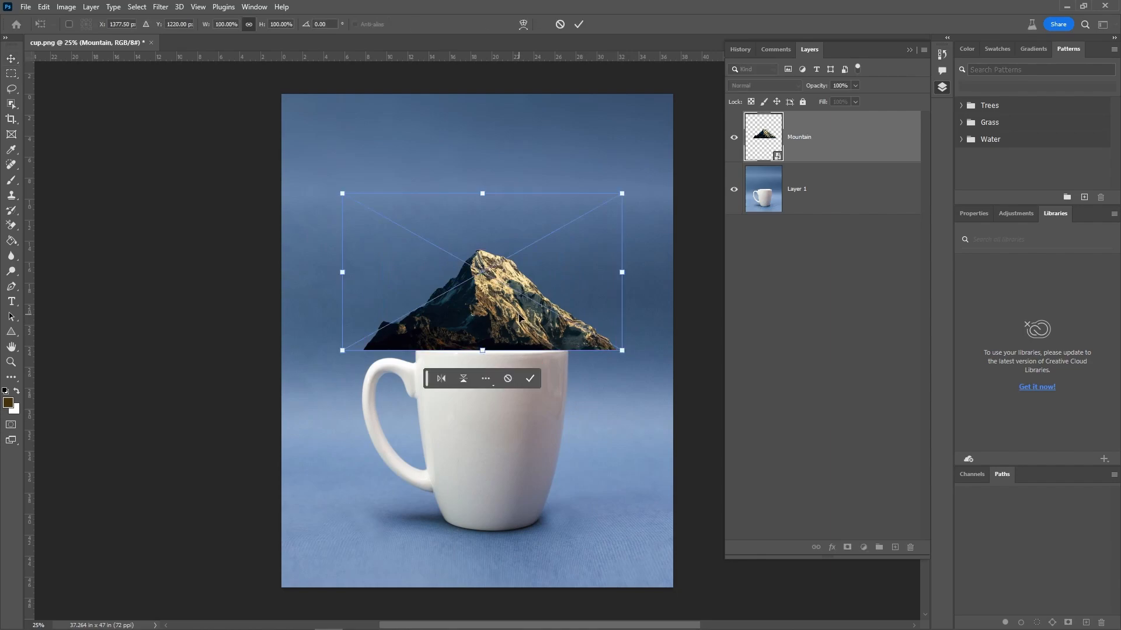
left_click_drag(622, 351, 520, 337)
scroll(568, 369, "up", 1)
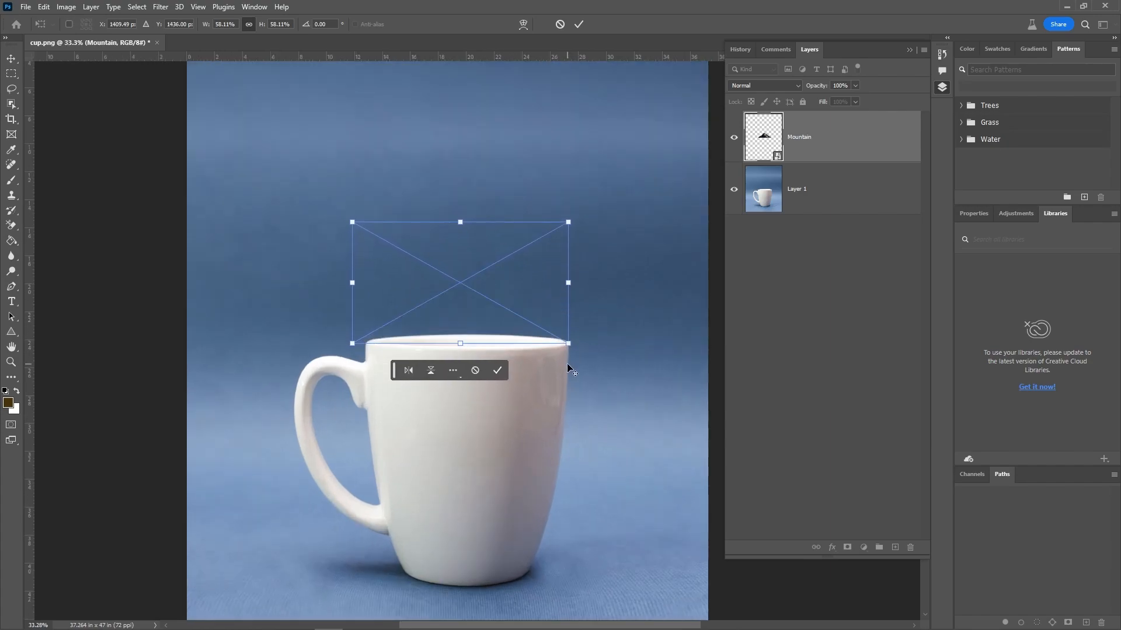
scroll(567, 369, "up", 2)
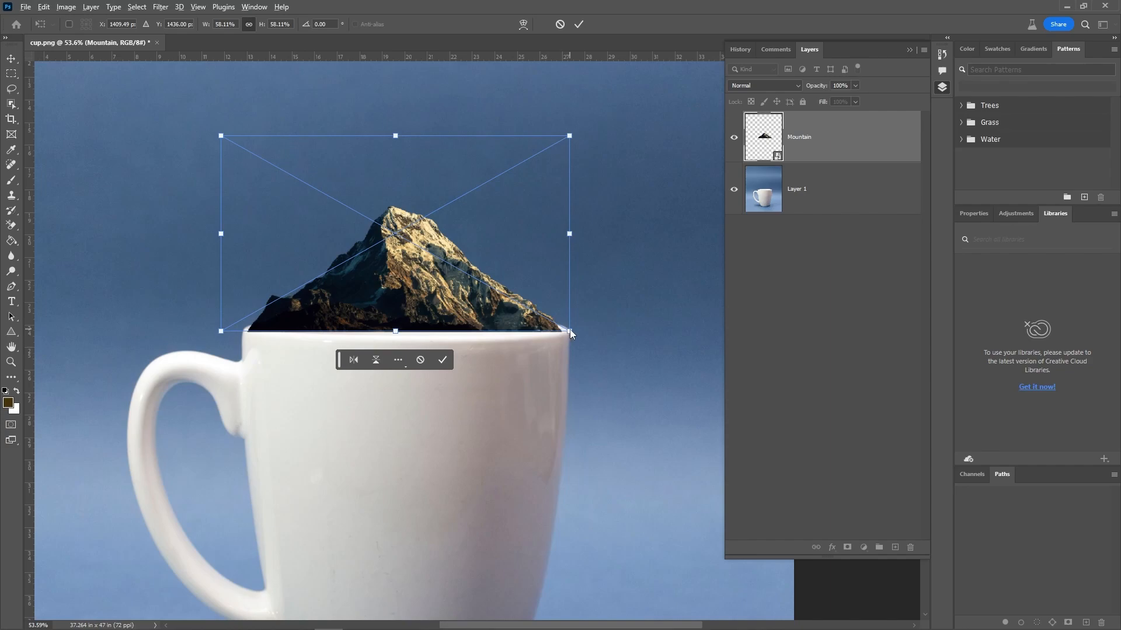
left_click_drag(570, 332, 579, 337)
left_click_drag(487, 318, 483, 308)
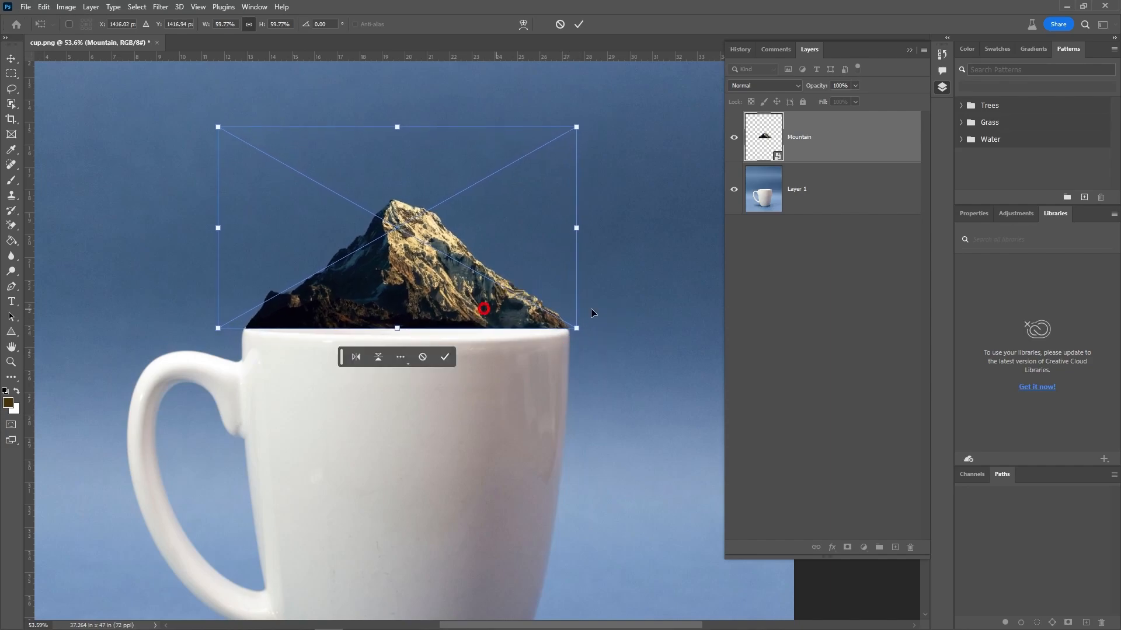
key("Return")
Nudge the mountain slightly upward to align its base with the cup's rim and review the whole composition.
left_click(448, 299)
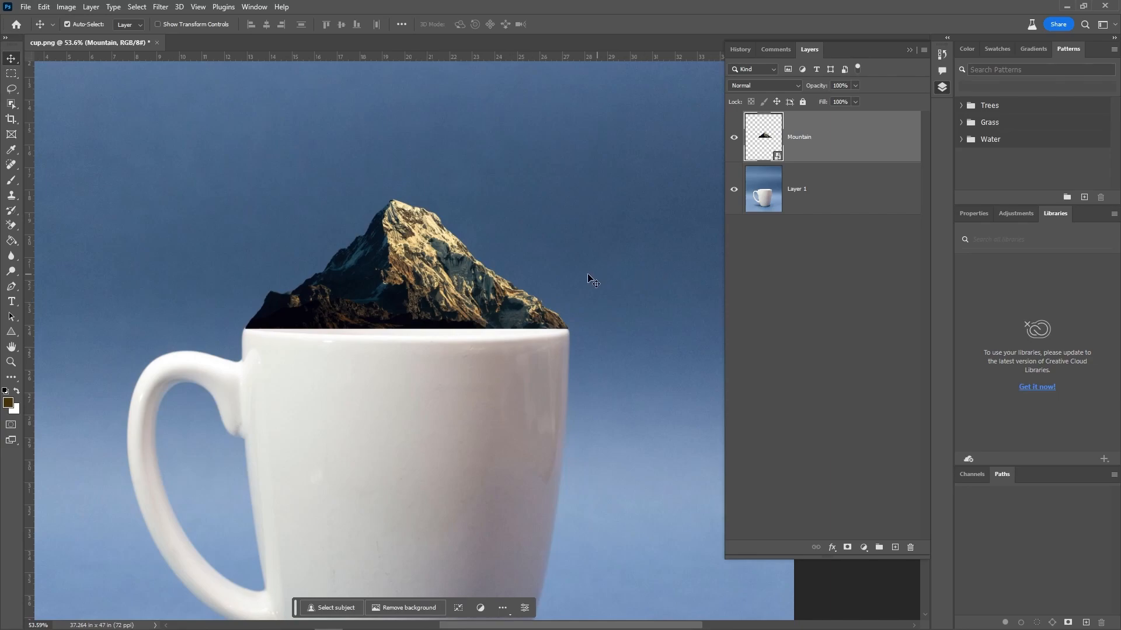
key("Up")
key("Up")
key("Up")
key("Up")
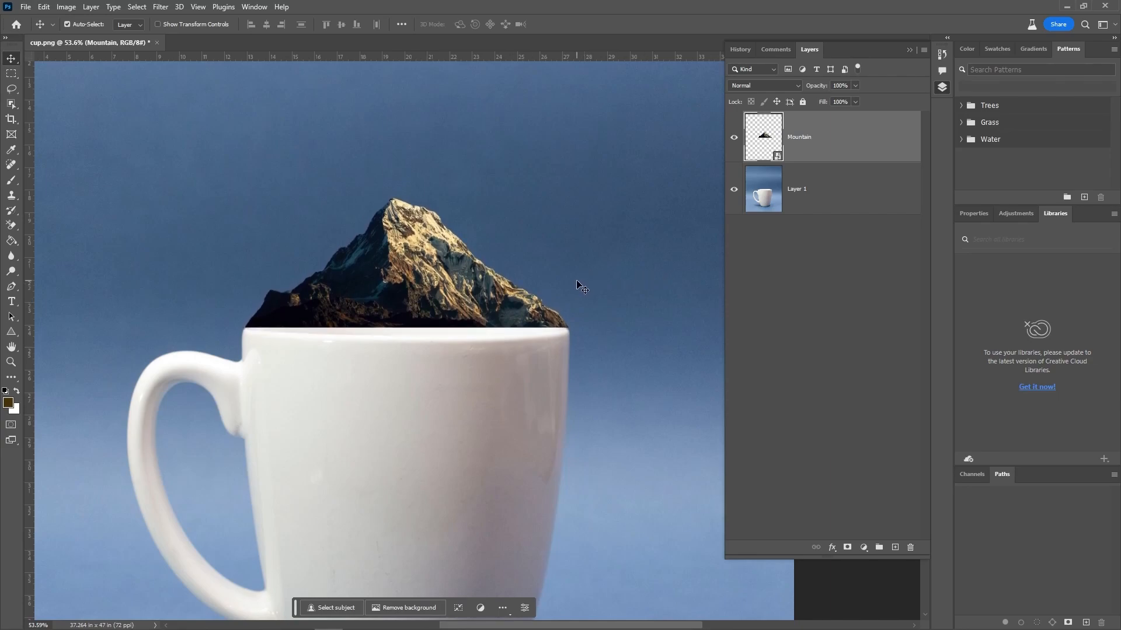
left_click(491, 294)
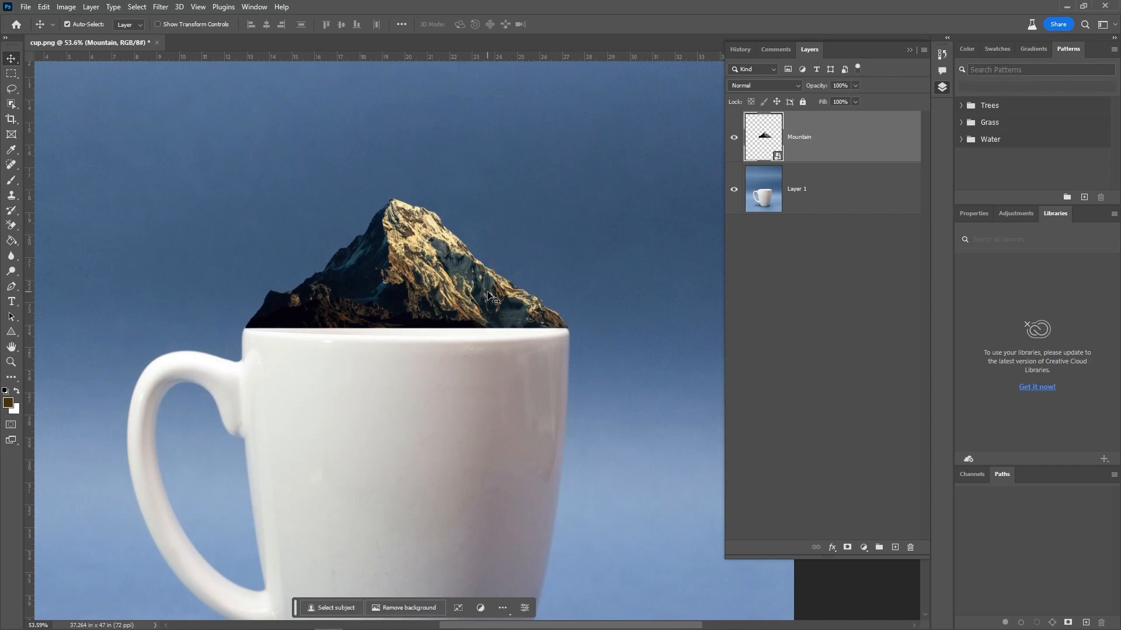
key("ctrl+0")
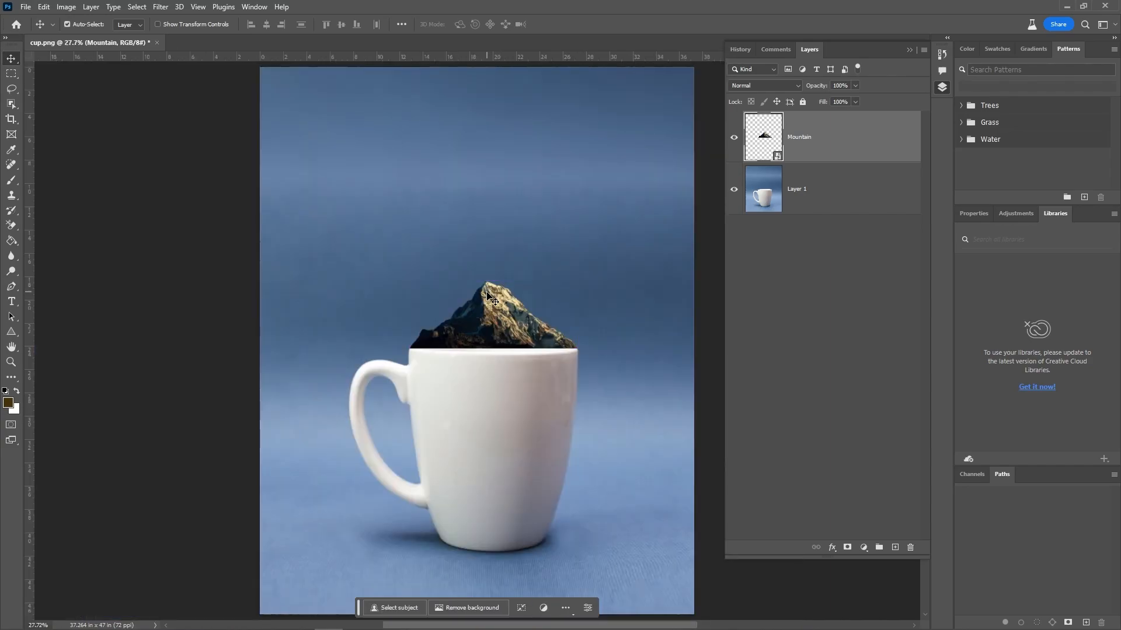
scroll(541, 289, "down", 4)
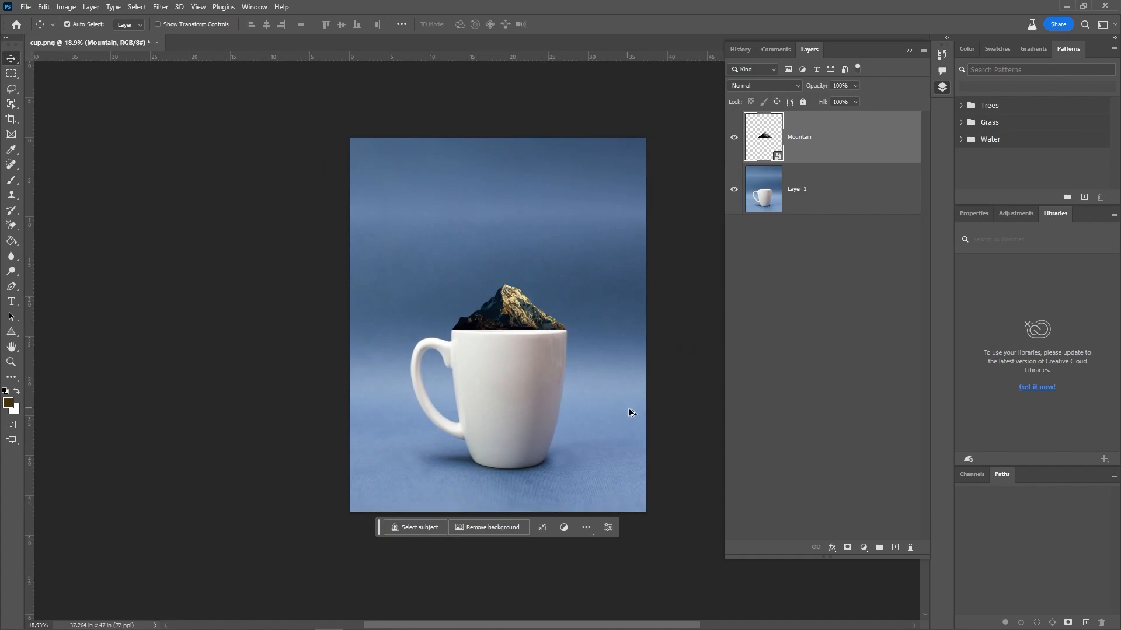
Place the cloud image from the First homework folder into the cup document and maximize Photoshop again.
scroll(628, 407, "up", 2)
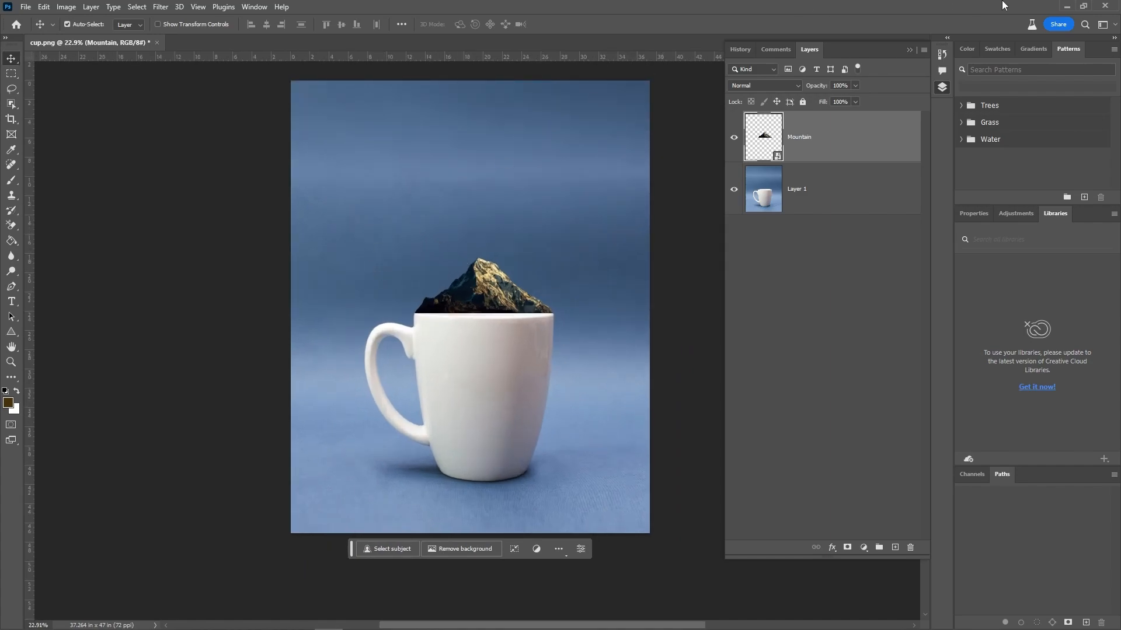
left_click(1083, 6)
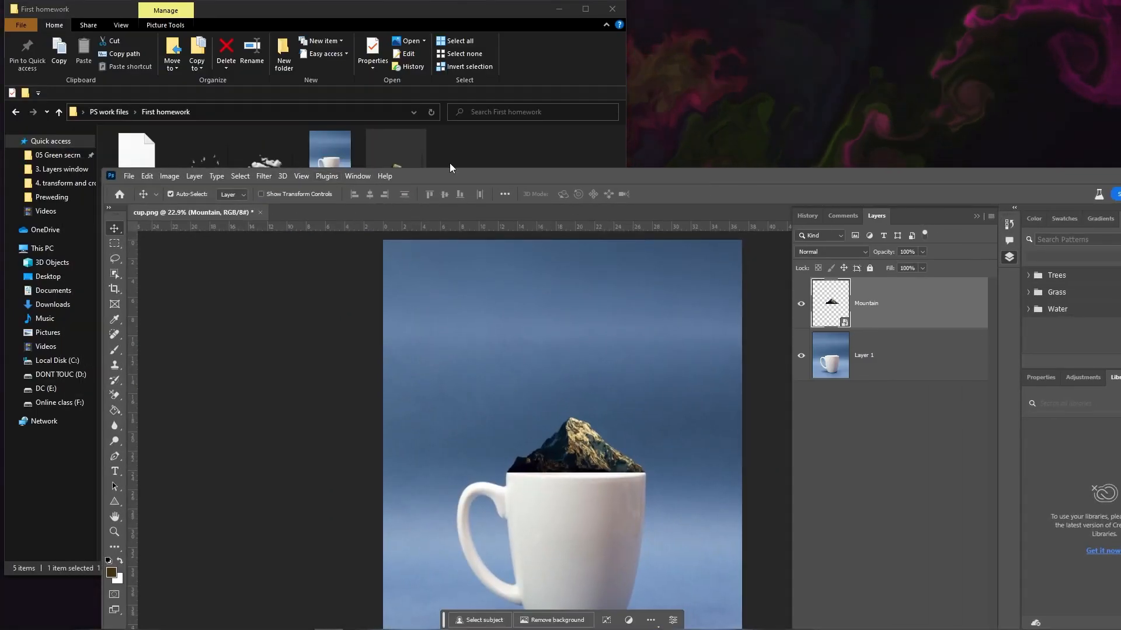
left_click_drag(517, 171, 532, 209)
left_click_drag(267, 167, 561, 335)
left_click_drag(590, 444, 580, 335)
double_click(752, 208)
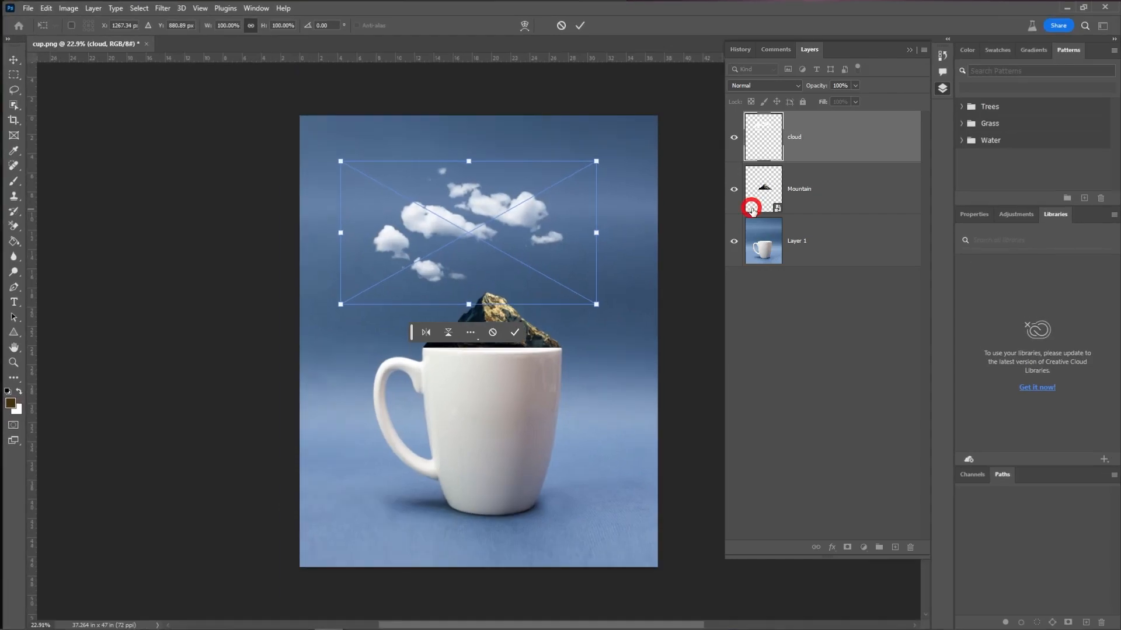
Scale the clouds proportionally to about 133% and position them in the sky above the mountain.
left_click_drag(594, 160, 660, 123)
left_click_drag(459, 206, 418, 220)
left_click_drag(620, 136, 639, 126)
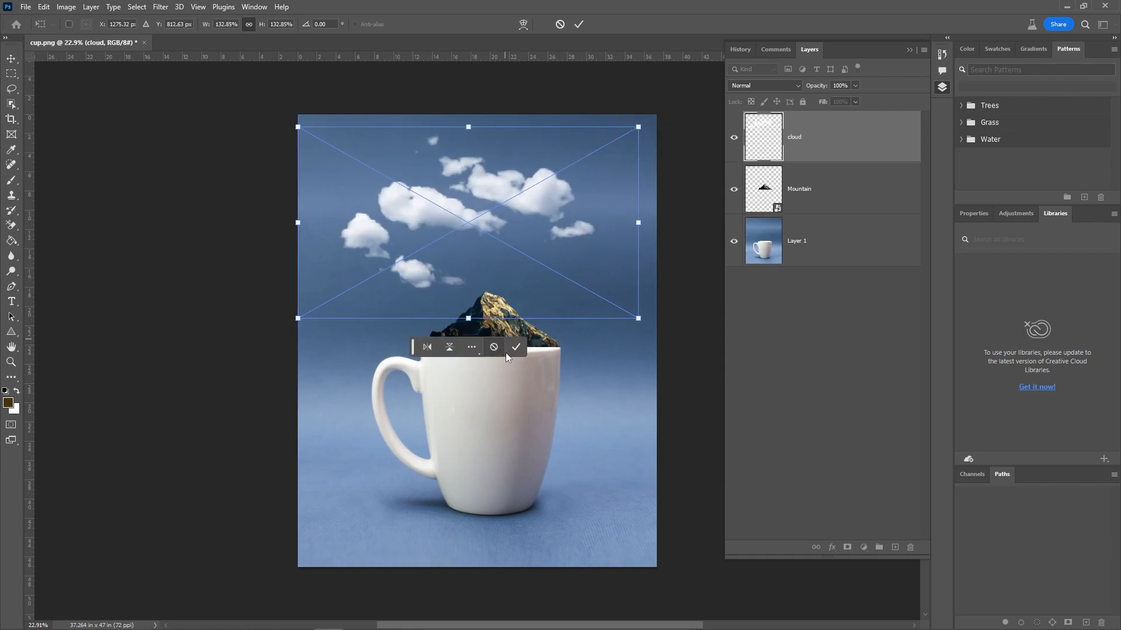
left_click(582, 26)
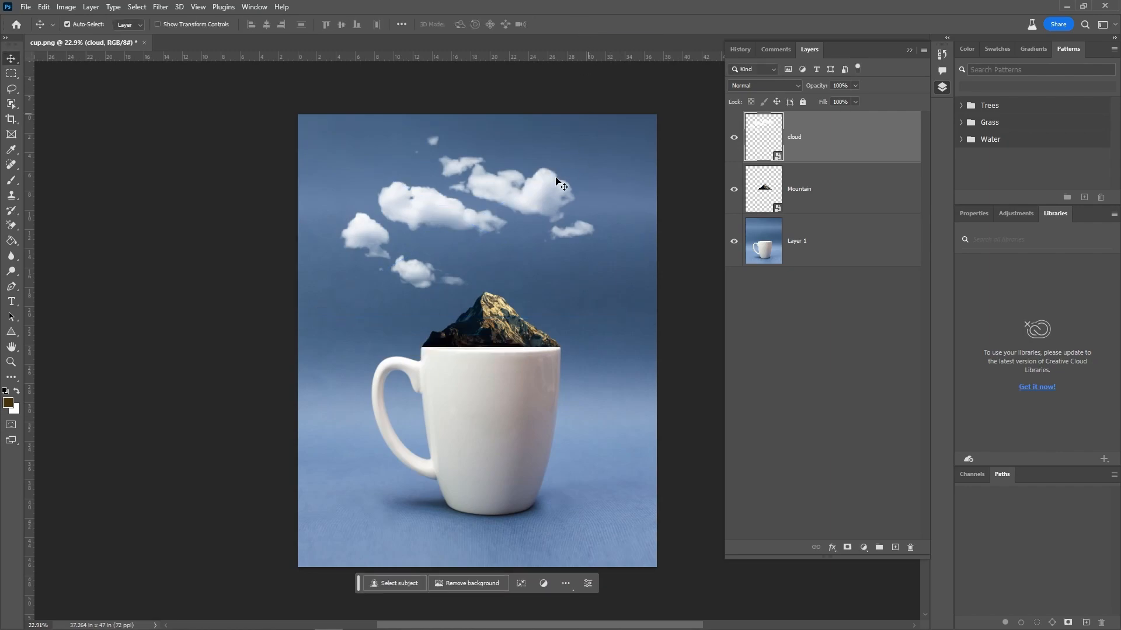
left_click_drag(527, 195, 537, 190)
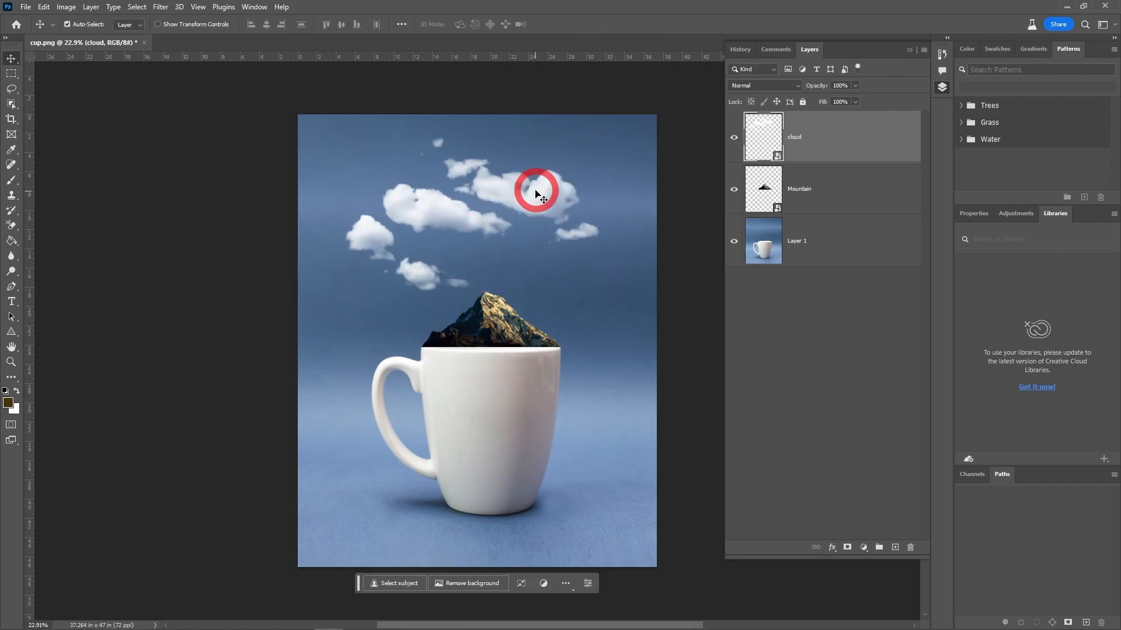
Place the birds image from the First homework folder into the cup document and move the birds up into the sky.
left_click(1082, 6)
left_click_drag(202, 164, 591, 395)
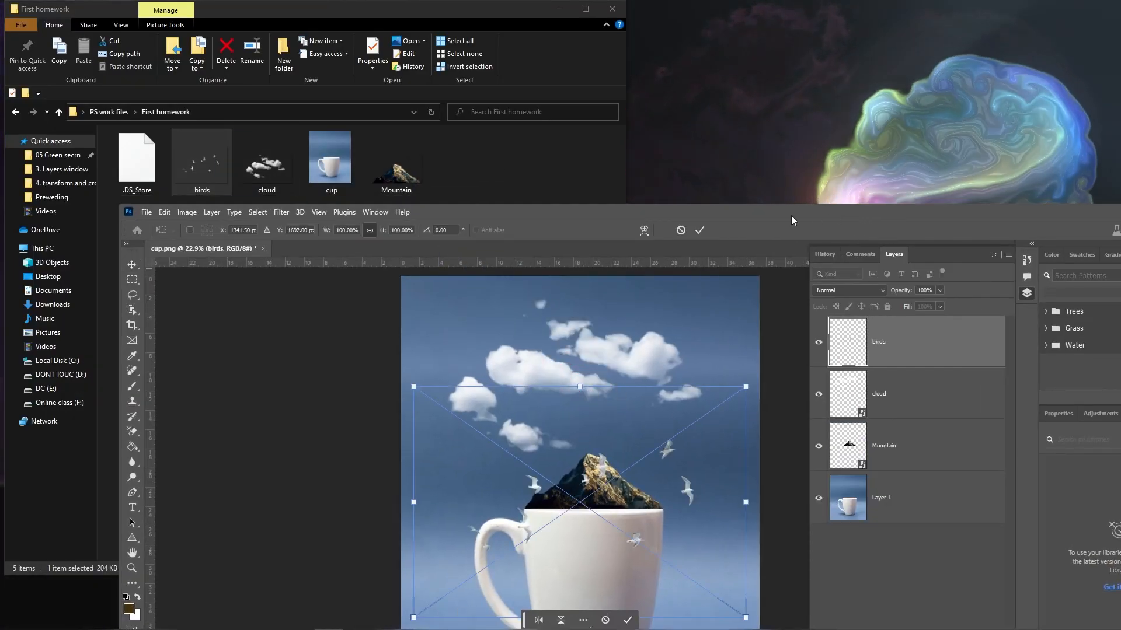
double_click(804, 213)
left_click(579, 24)
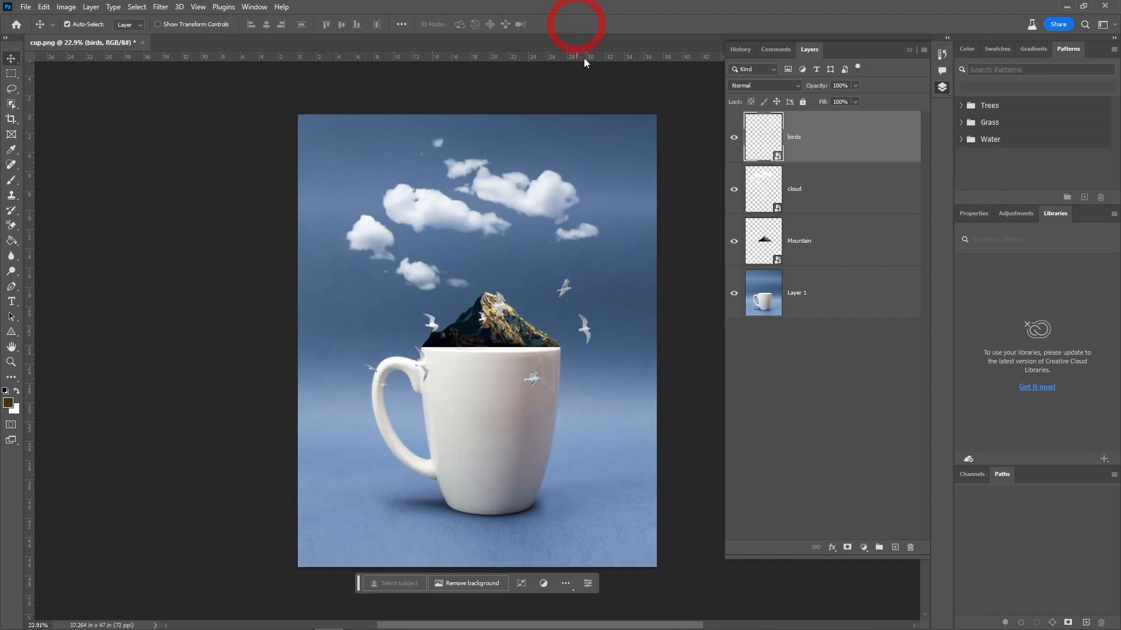
left_click_drag(584, 330, 569, 252)
Scale the birds proportionally to about 79% with Free Transform and position them between the clouds and the mountain peak.
key("ctrl+t")
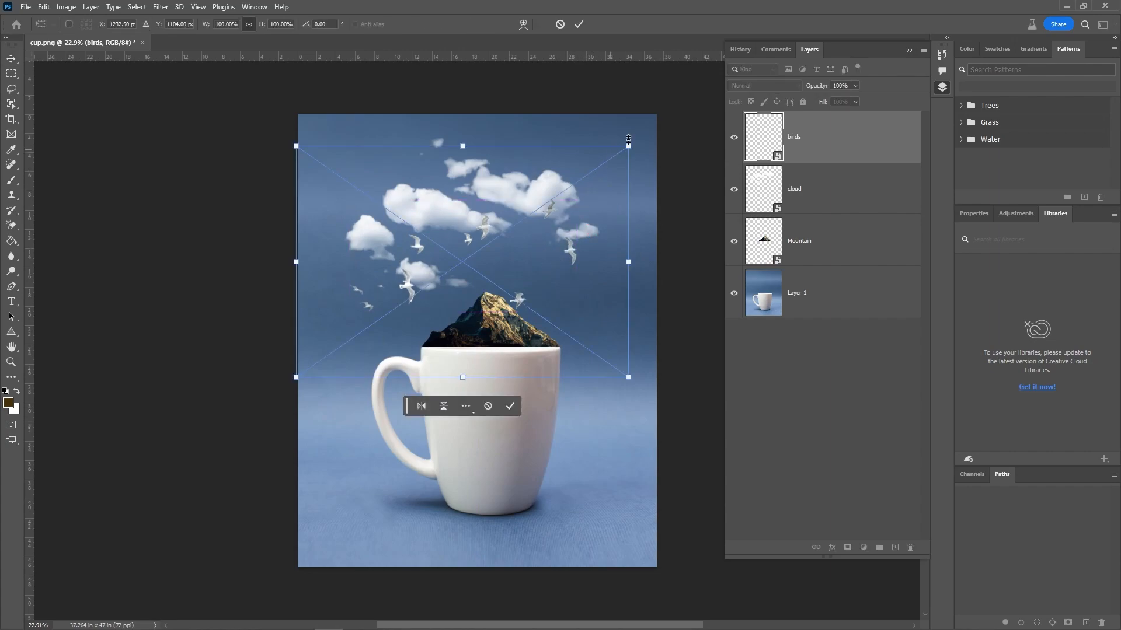
left_click_drag(628, 145, 596, 186)
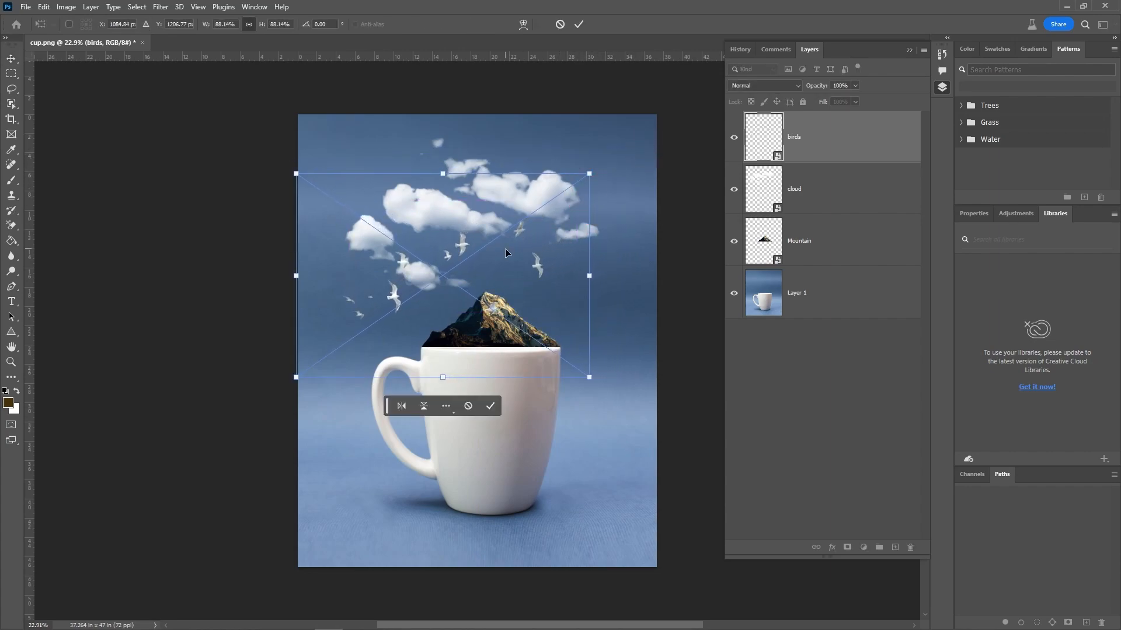
left_click_drag(526, 234, 539, 192)
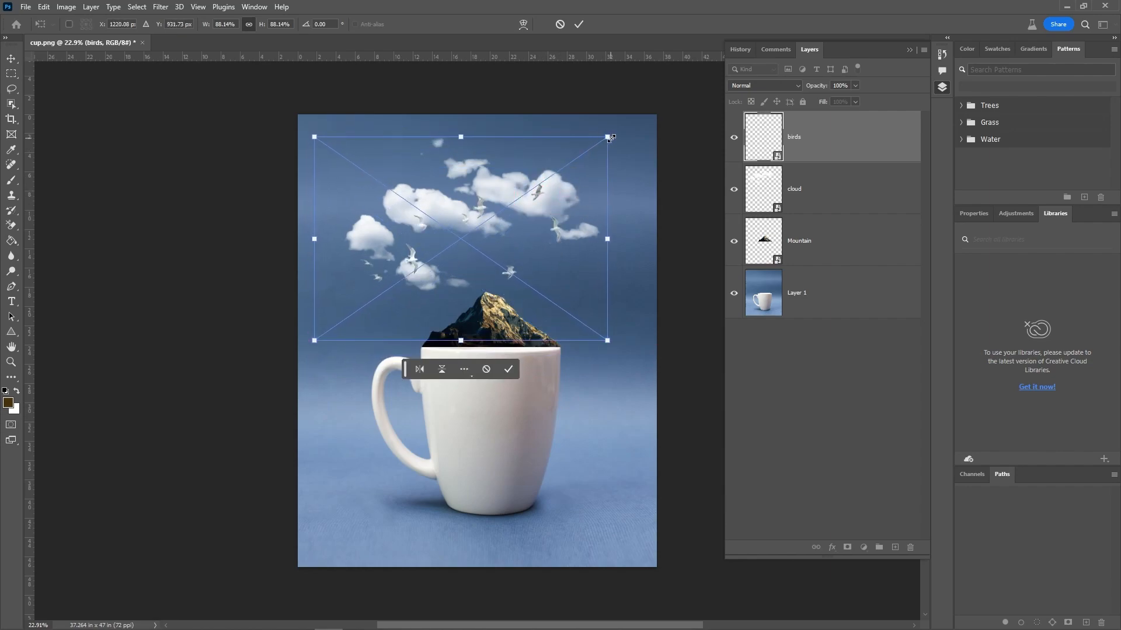
left_click_drag(609, 138, 577, 158)
left_click_drag(540, 240, 544, 251)
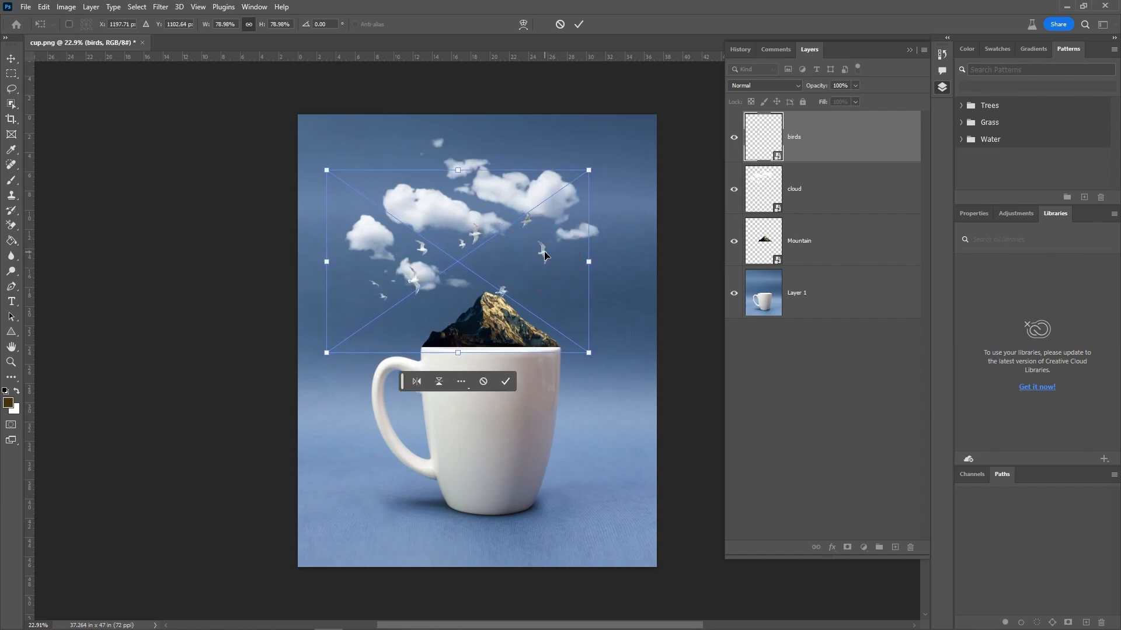
key("Return")
Enlarge the clouds proportionally to about 151% with Free Transform and shift them to spread across the upper sky.
left_click(548, 187)
key("ctrl+t")
left_click_drag(642, 130, 690, 103)
left_click_drag(448, 204, 433, 198)
key("Return")
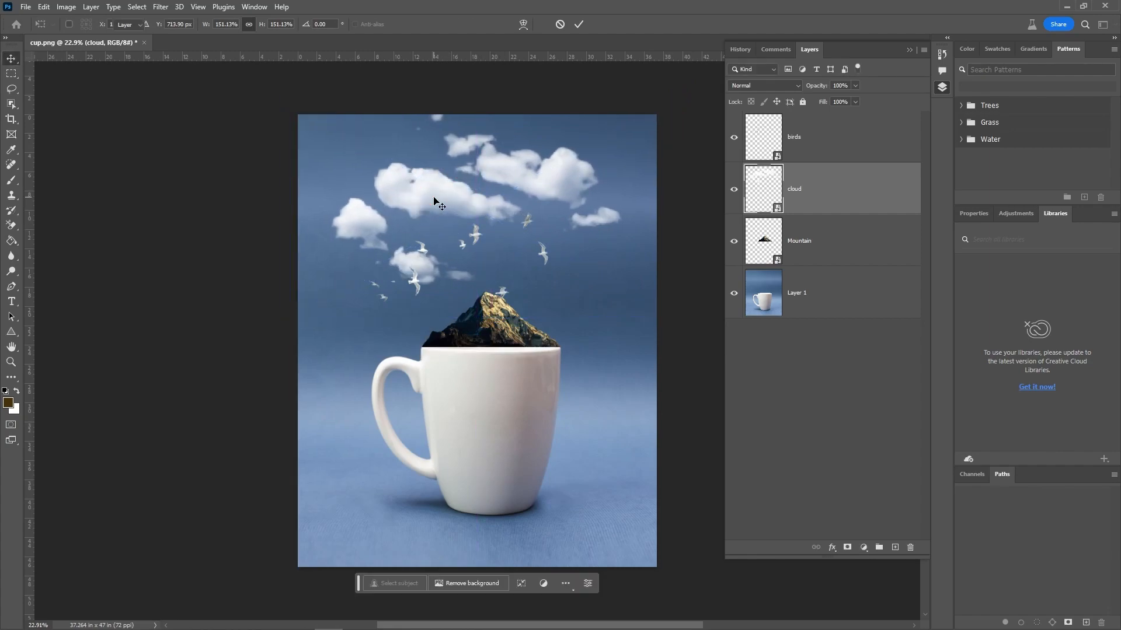
Set the birds layer's blend mode to Lighter Color and deselect the layer.
left_click(784, 132)
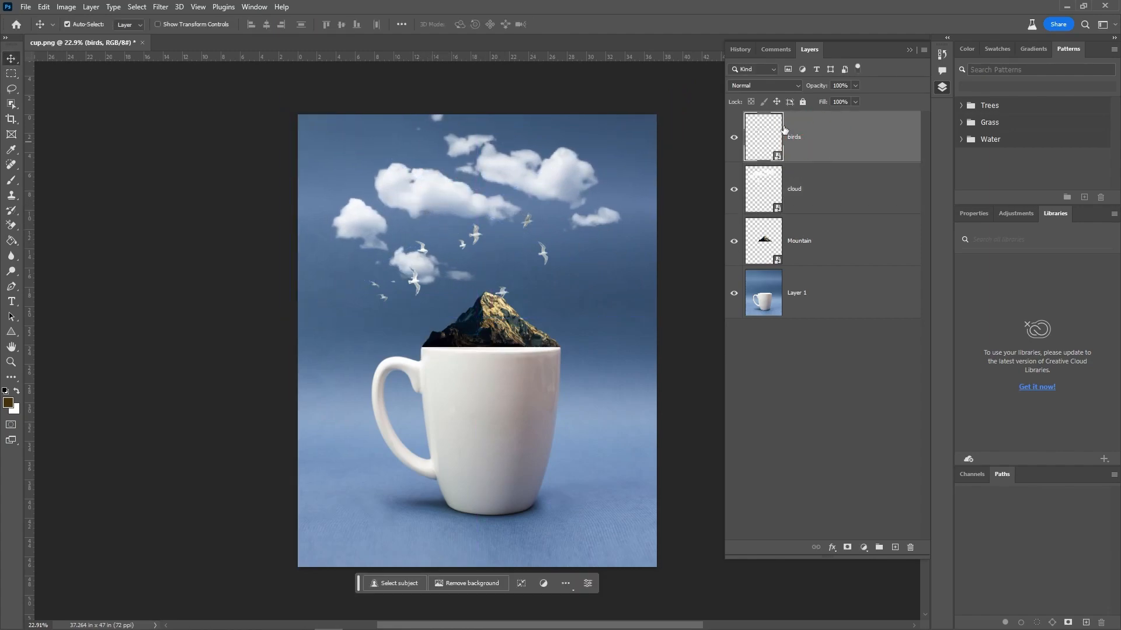
left_click(784, 89)
mouse_move(720, 100)
left_mouse_down()
mouse_move(803, 102)
mouse_move(785, 67)
left_mouse_up()
key("Escape")
left_click(784, 88)
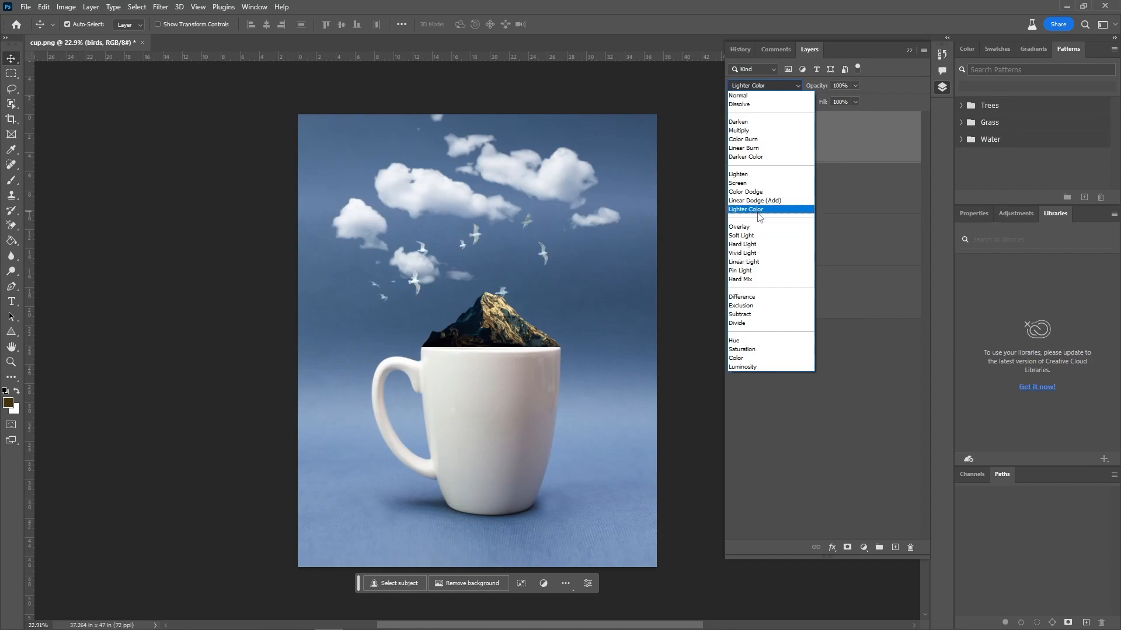
left_click(759, 210)
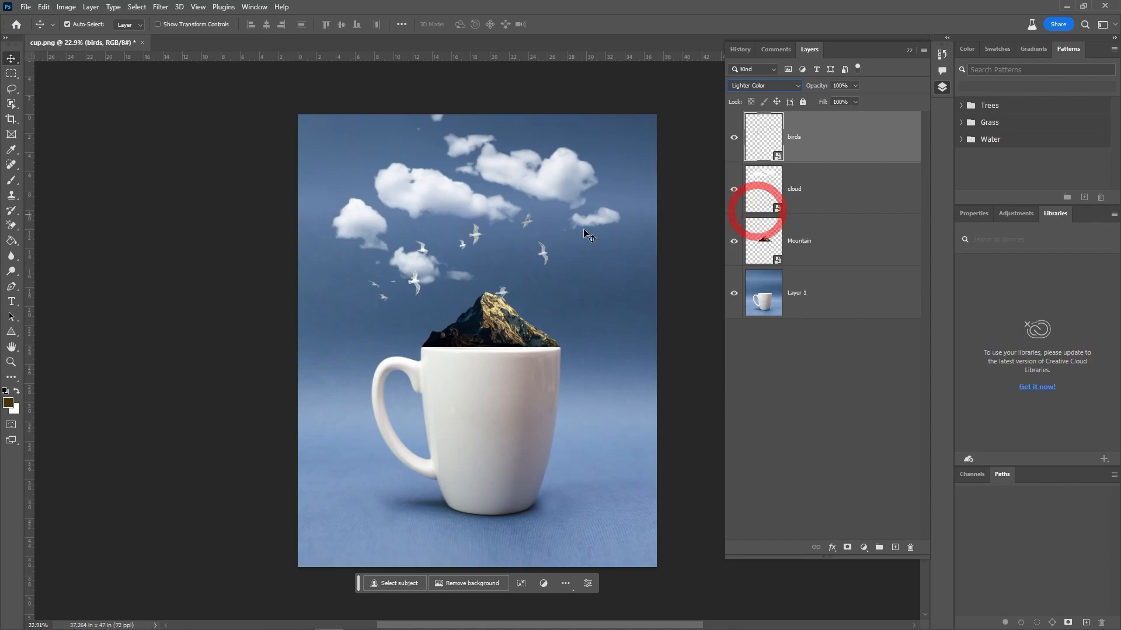
left_click(681, 235)
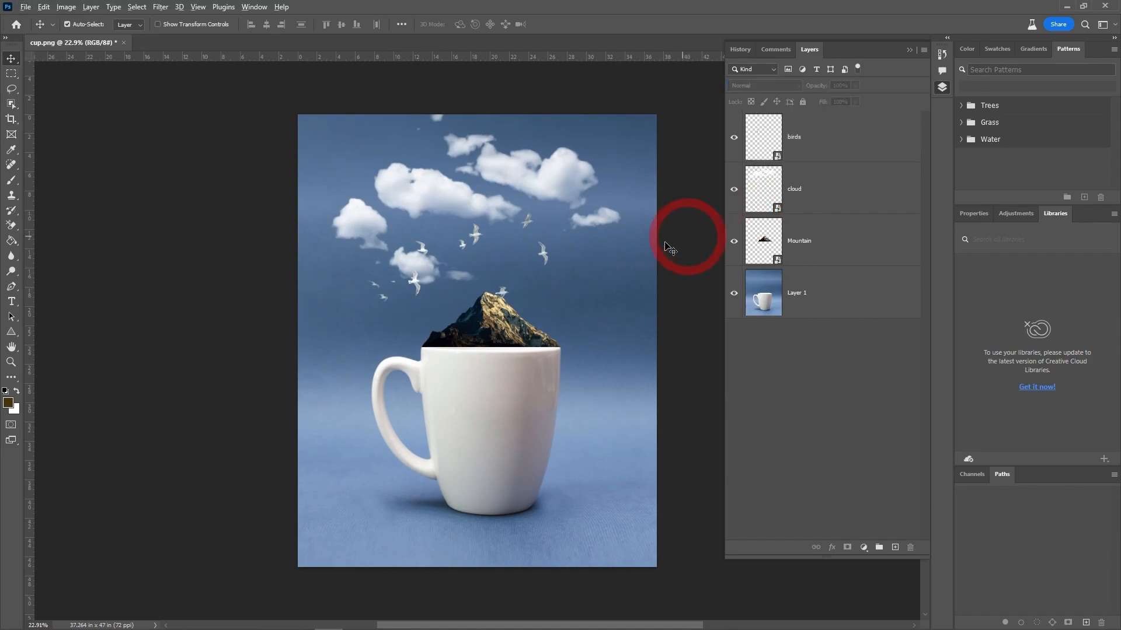
Inspect the birds up close against the sky and review the birds layer's blend modes, keeping Lighter Color.
scroll(528, 258, "up", 8)
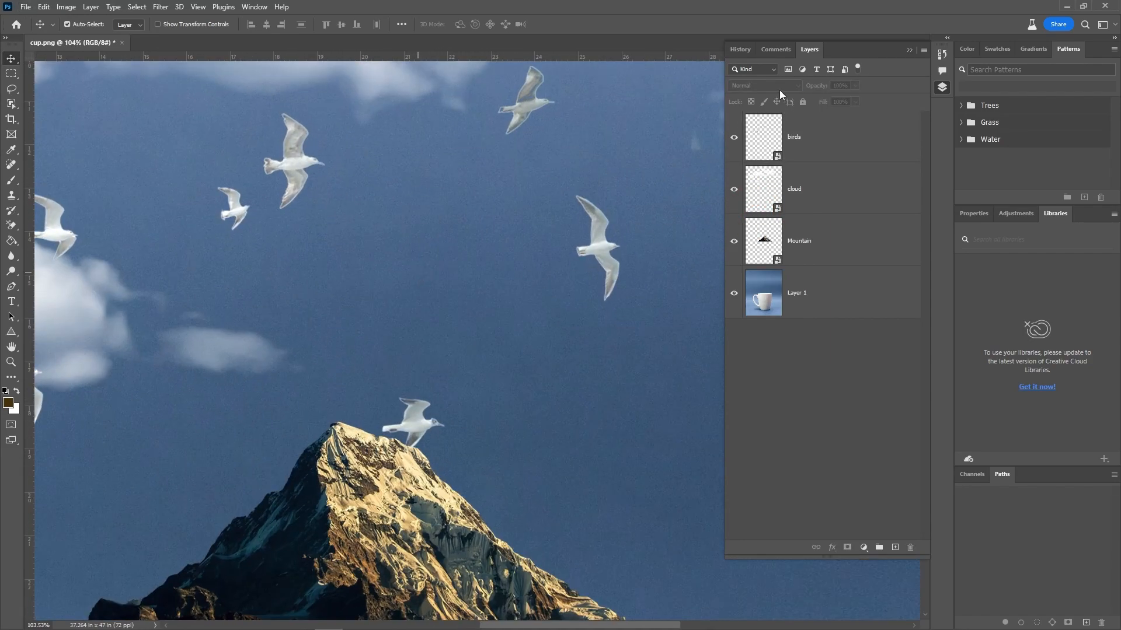
left_click(796, 146)
left_click(756, 85)
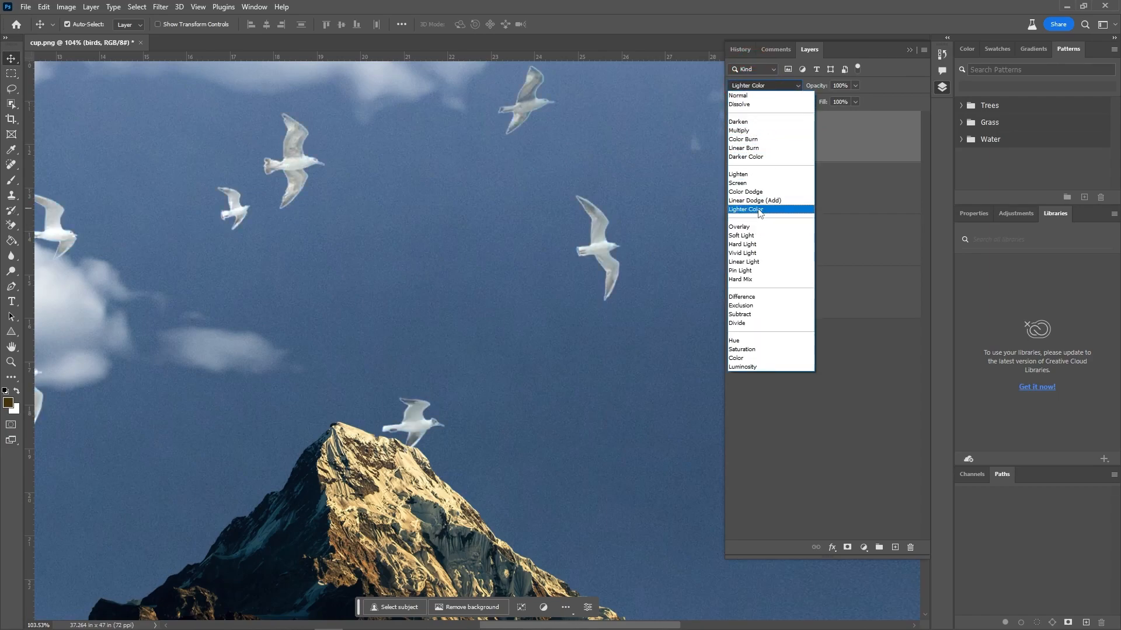
left_click(759, 211)
left_click(541, 248)
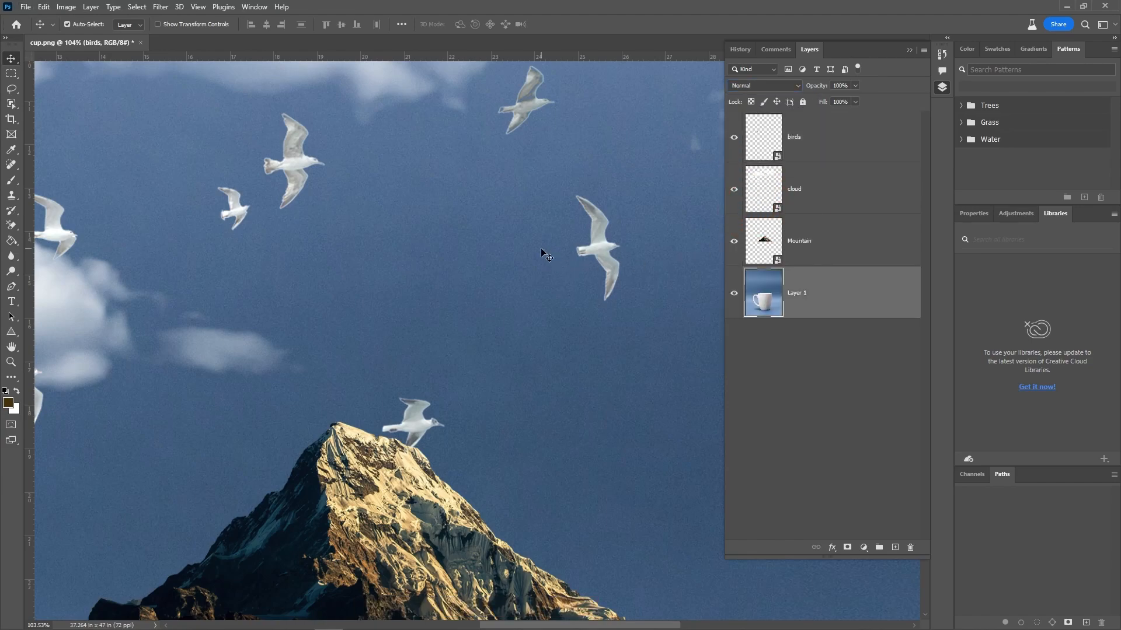
Move the birds slightly to the right above the mountain and deselect all layers to view the whole composite.
scroll(541, 248, "down", 8)
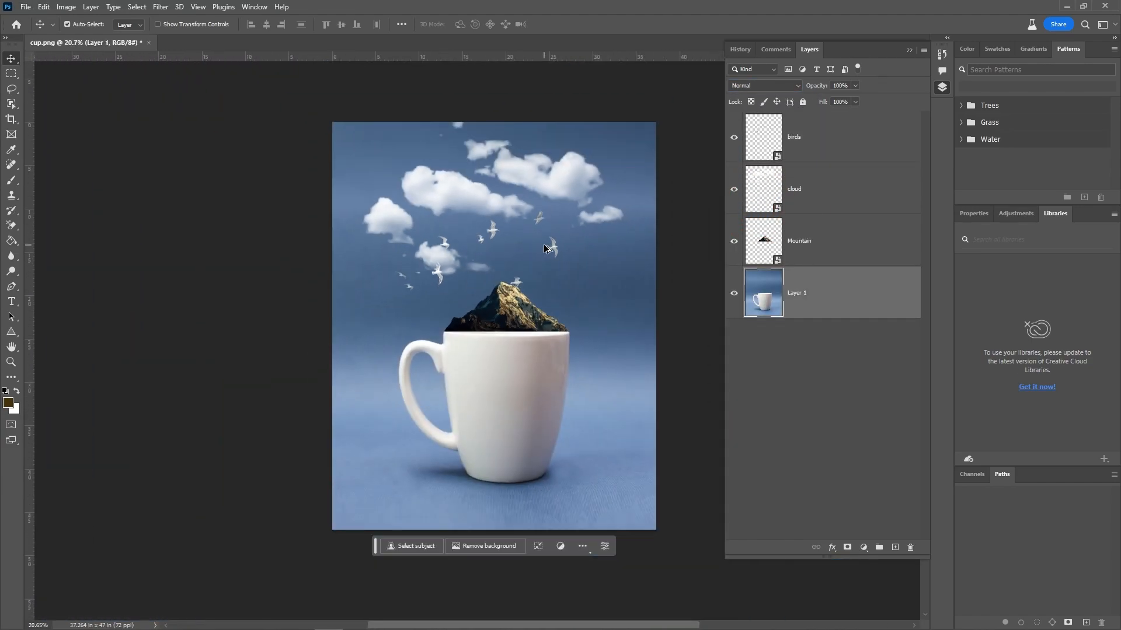
left_click_drag(445, 245, 454, 243)
left_click(697, 307)
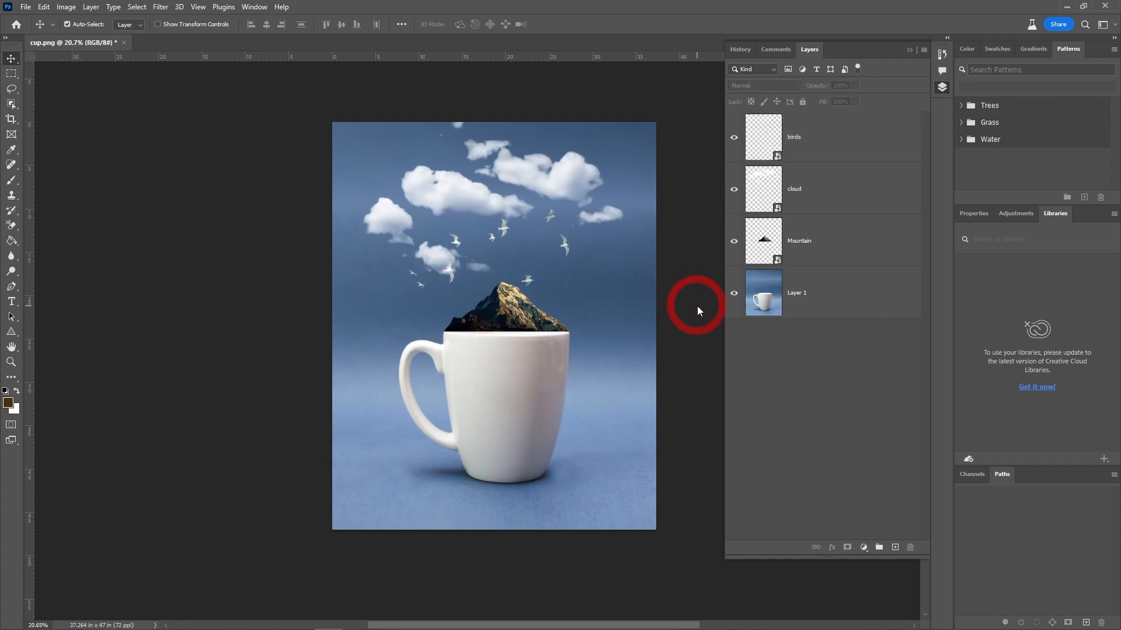